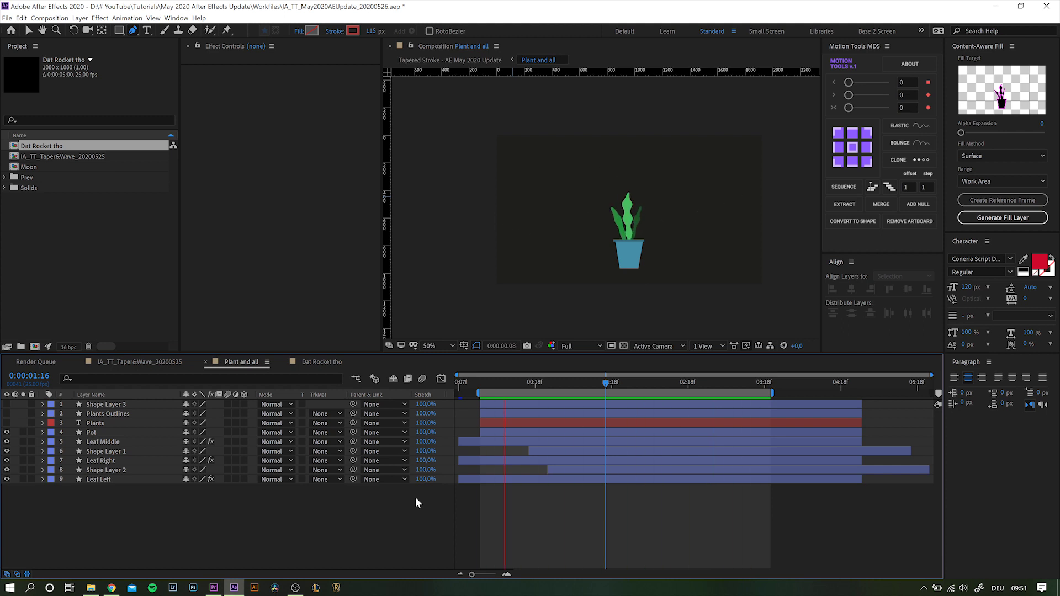
In the Dat Rocket tho composition, draw a 280 px red vertical stroke down the centre.
click(326, 363)
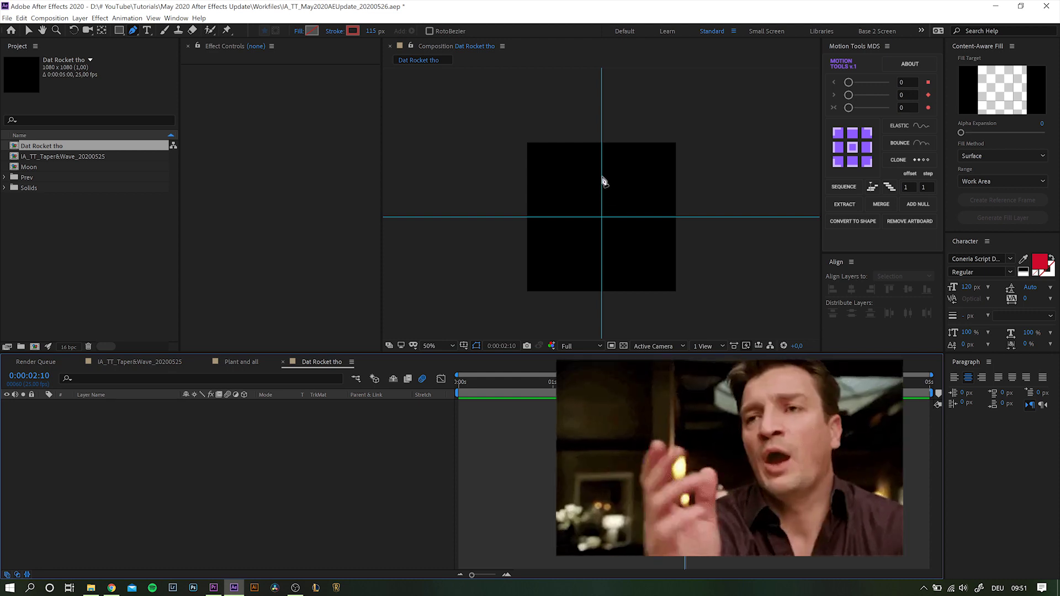
scroll(610, 184, up, 2)
drag(610, 203, 618, 171)
click(602, 108)
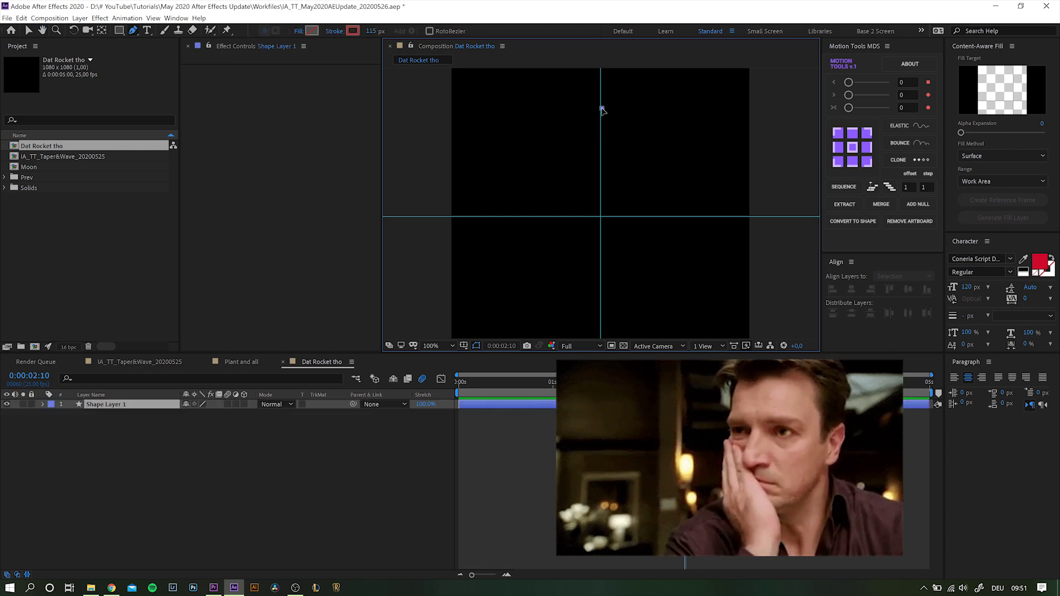
click(602, 258)
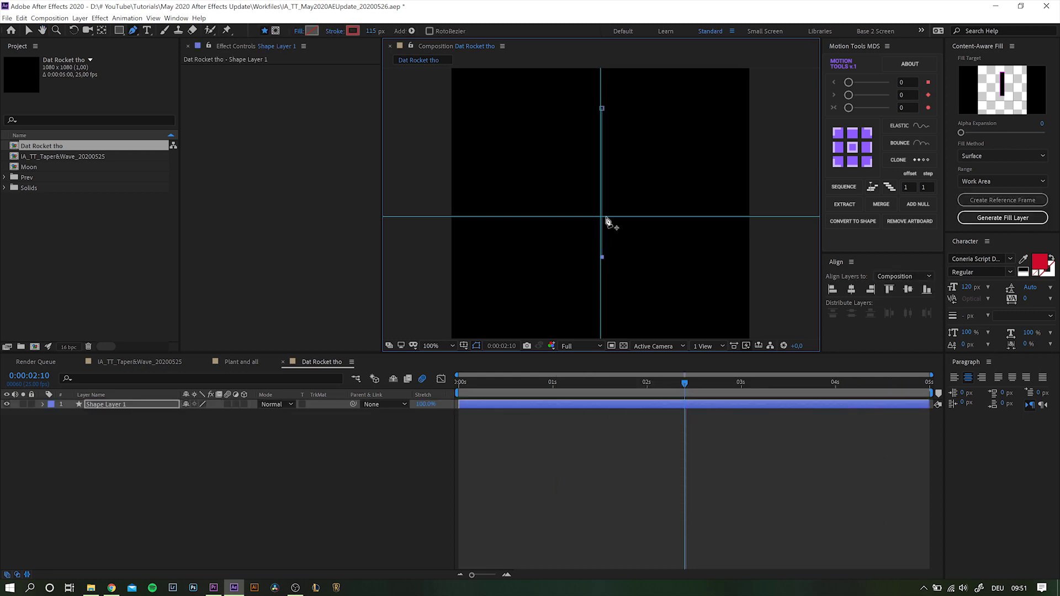
drag(369, 31, 473, 31)
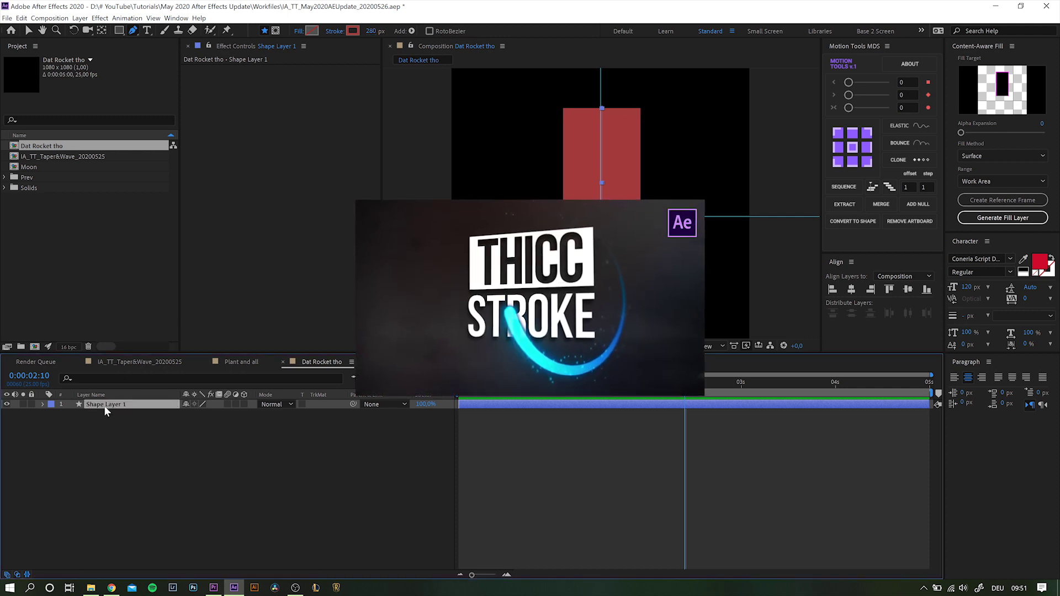
key(Return)
Name the red shape layer Body and expand its contents.
text(Body)
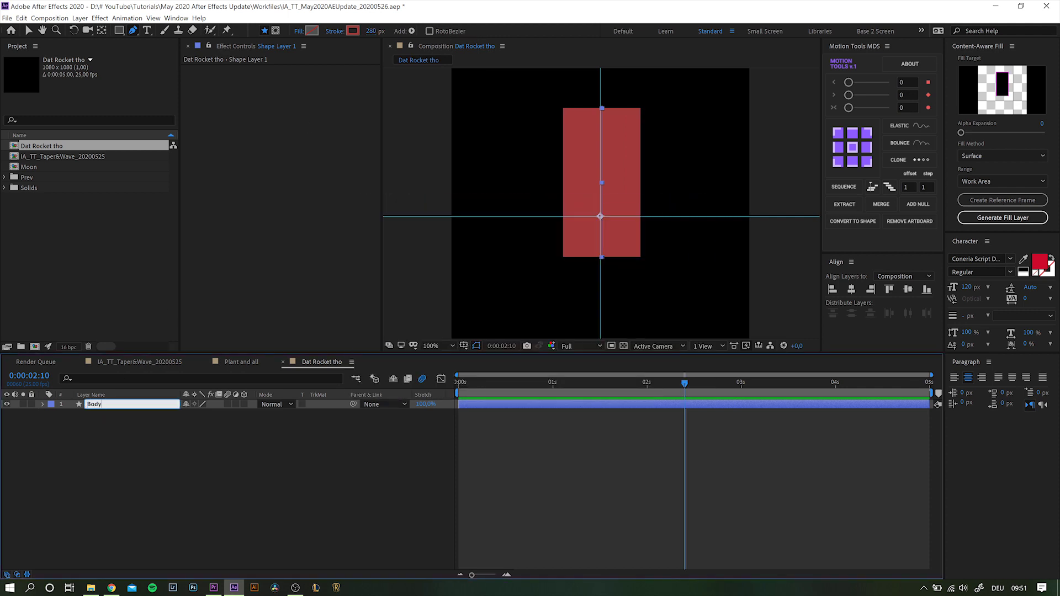
key(Return)
click(42, 404)
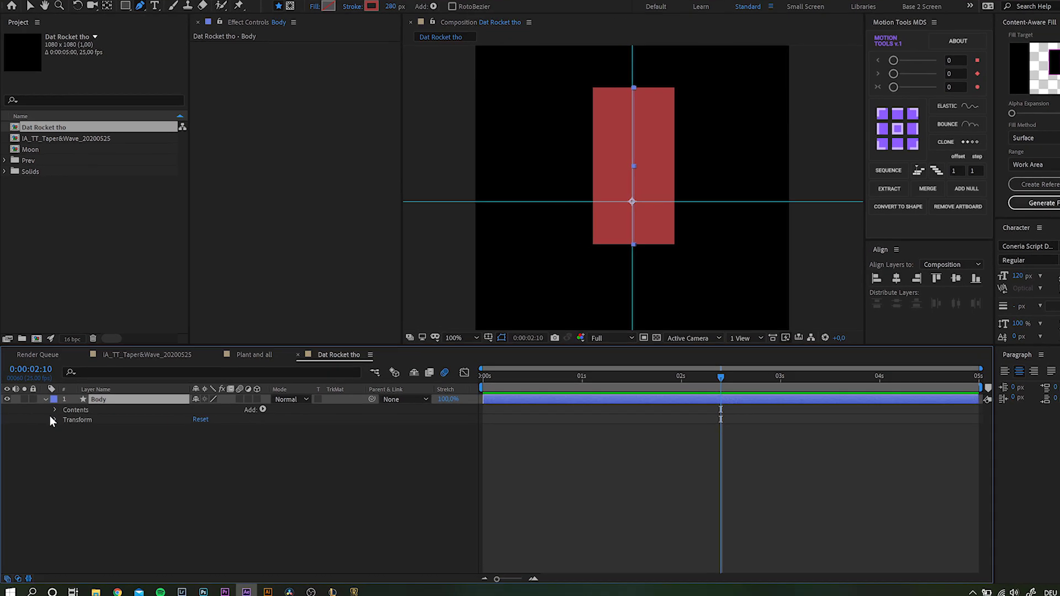
click(53, 414)
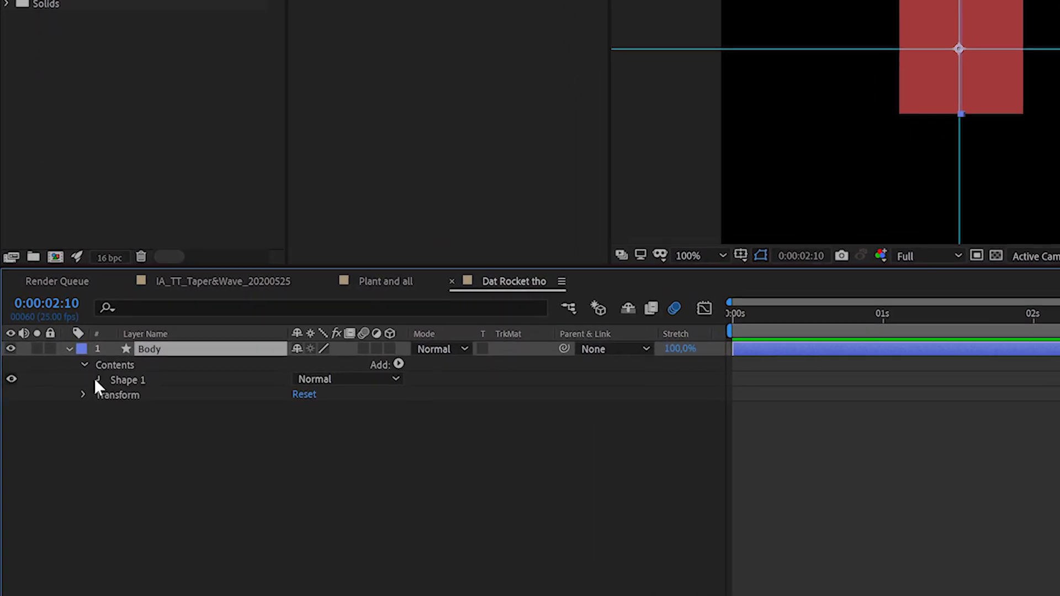
Reveal Shape 1's stroke Taper settings, keeping Length Units in Percent.
click(97, 380)
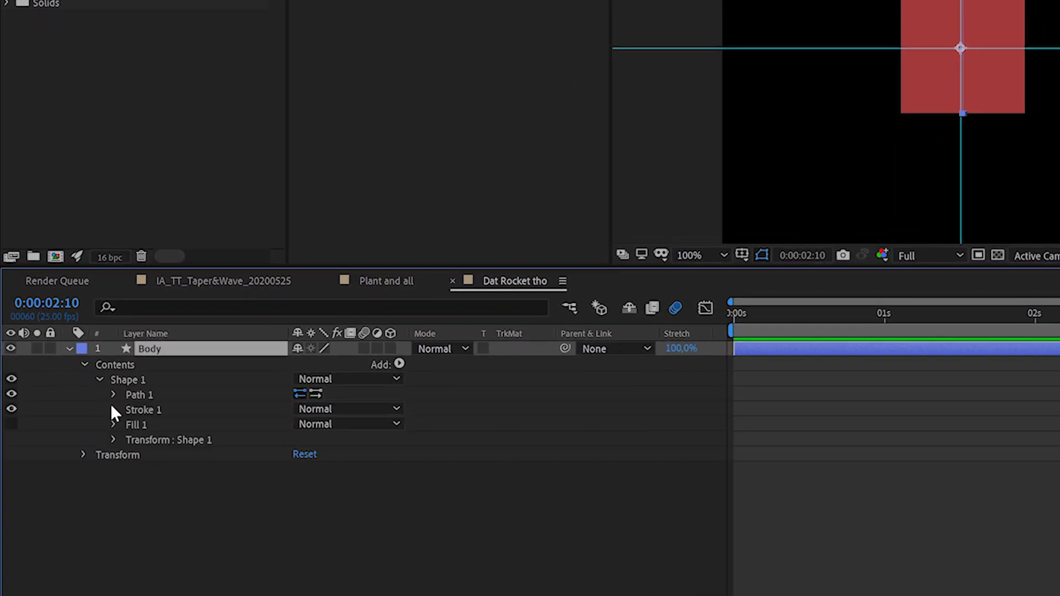
click(113, 409)
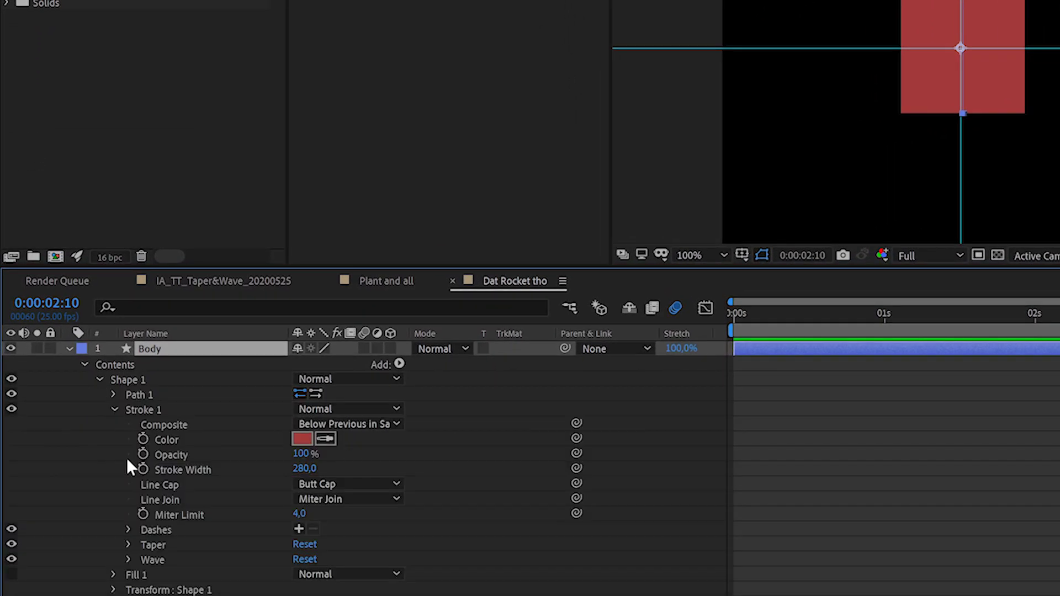
click(128, 545)
scroll(216, 472, down, 2)
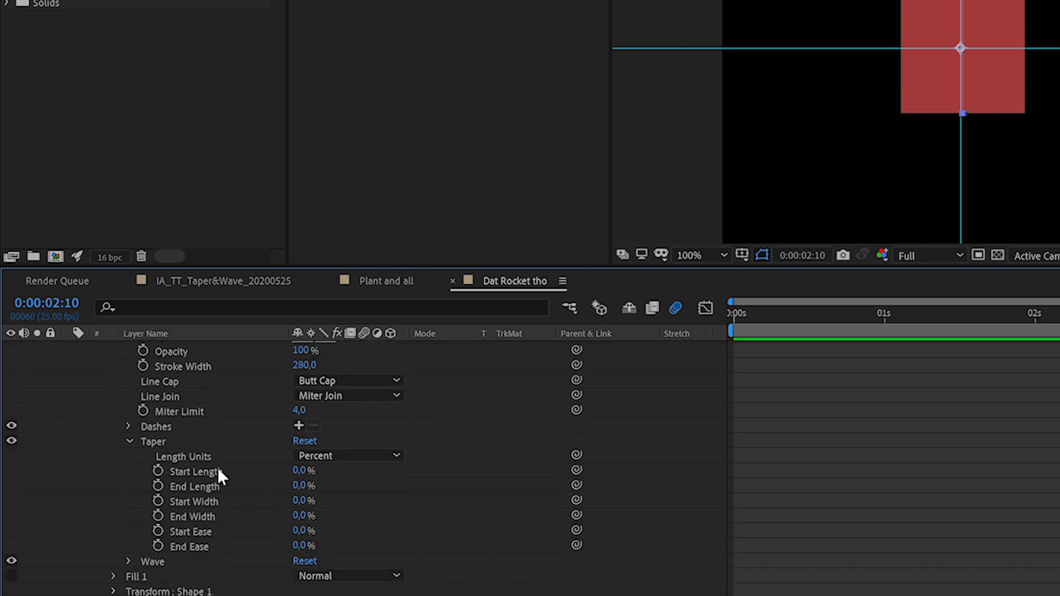
click(360, 457)
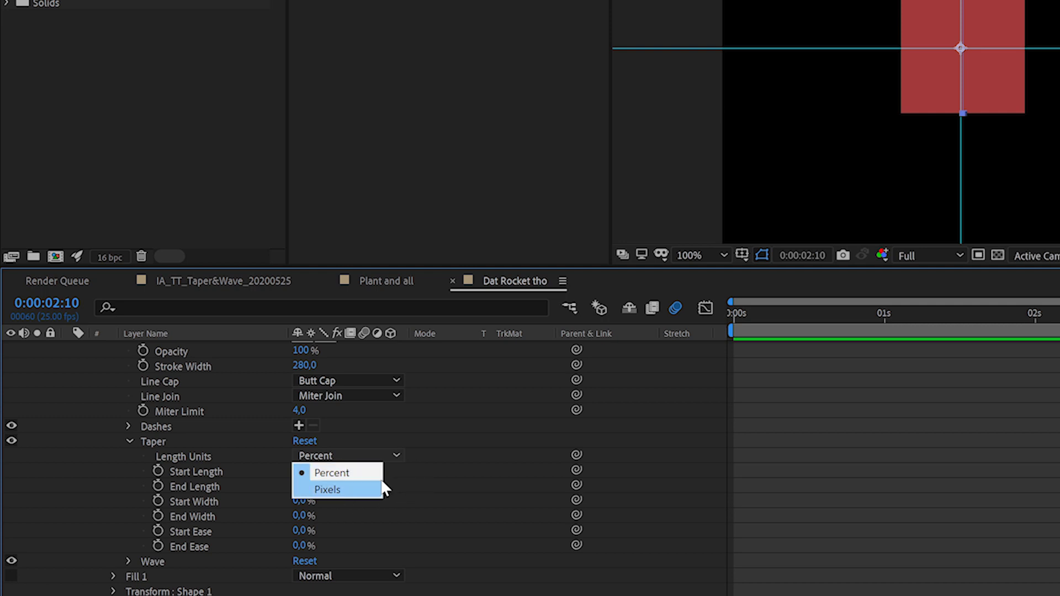
click(423, 466)
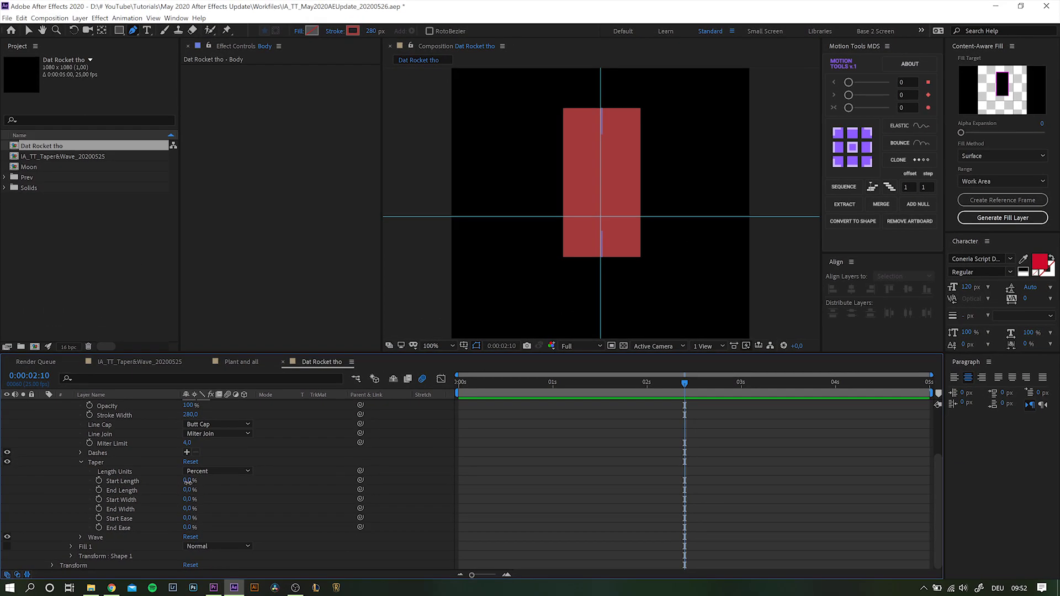
Set Body's taper: Start Length 43%, End Length 15%, End Width 57%, Start Ease 20%, End Ease 30%.
drag(187, 481, 209, 483)
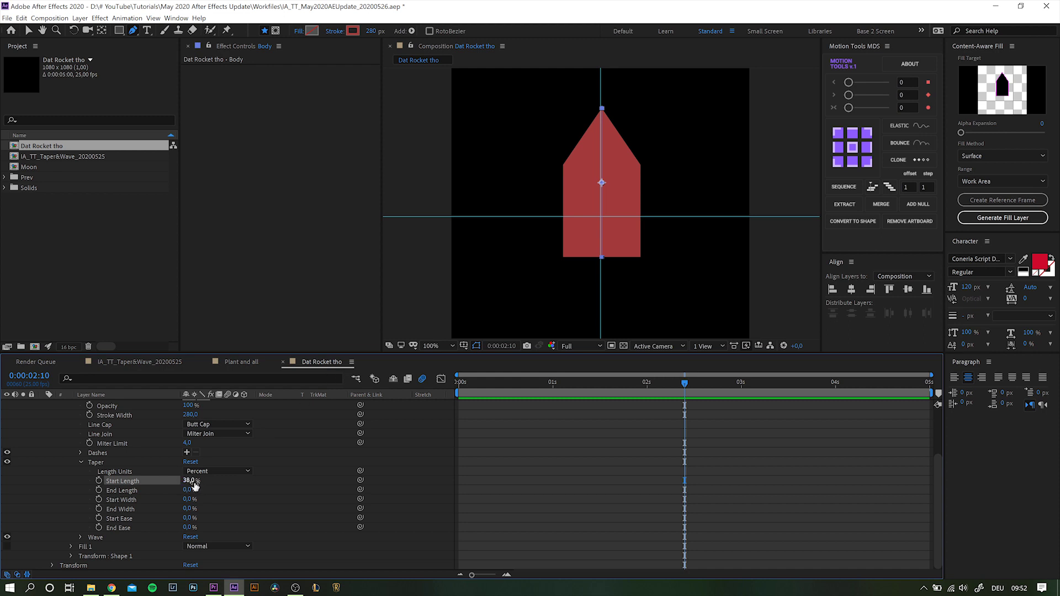
drag(192, 481, 206, 483)
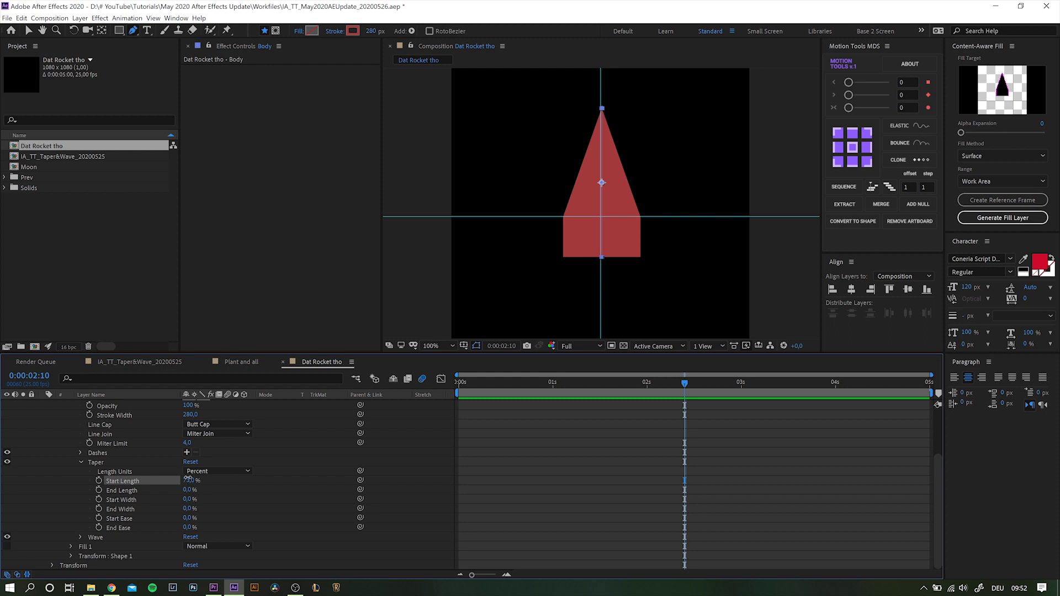
drag(188, 480, 235, 483)
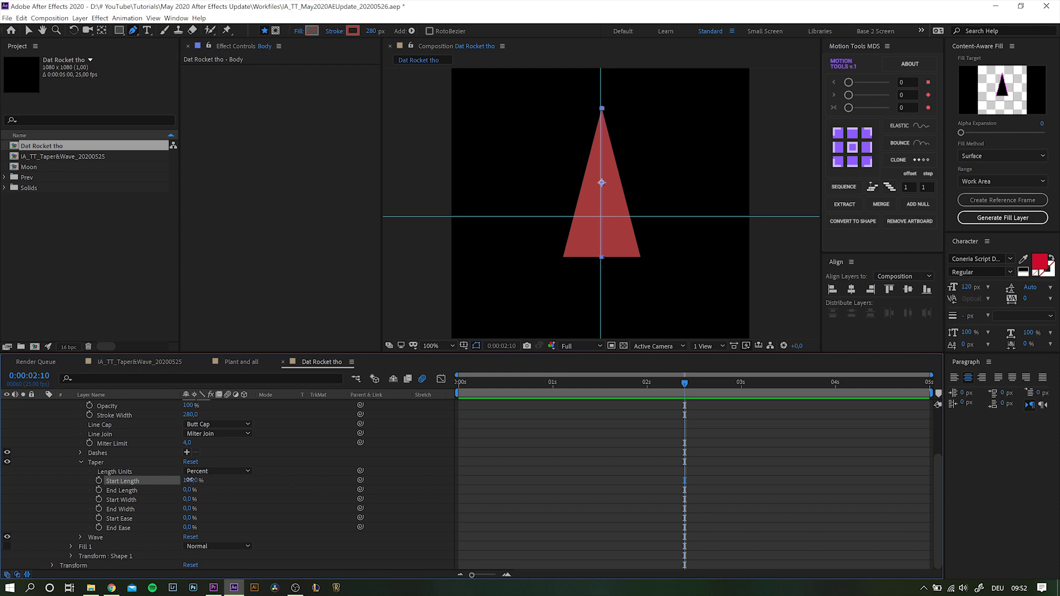
mouse_move(189, 480)
mouse_down()
mouse_move(150, 479)
mouse_move(193, 490)
mouse_up()
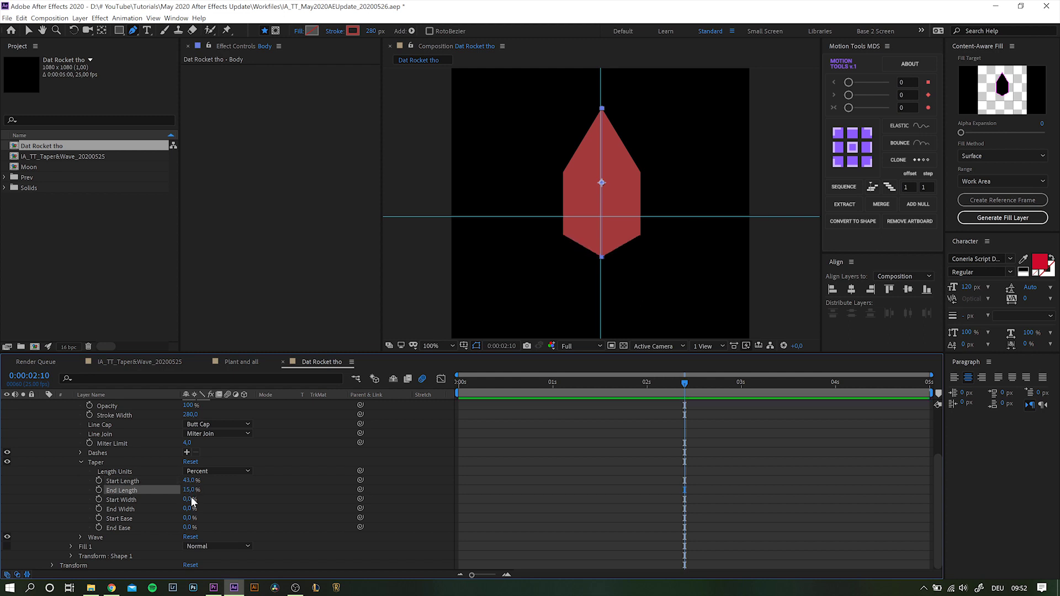
drag(189, 499, 220, 509)
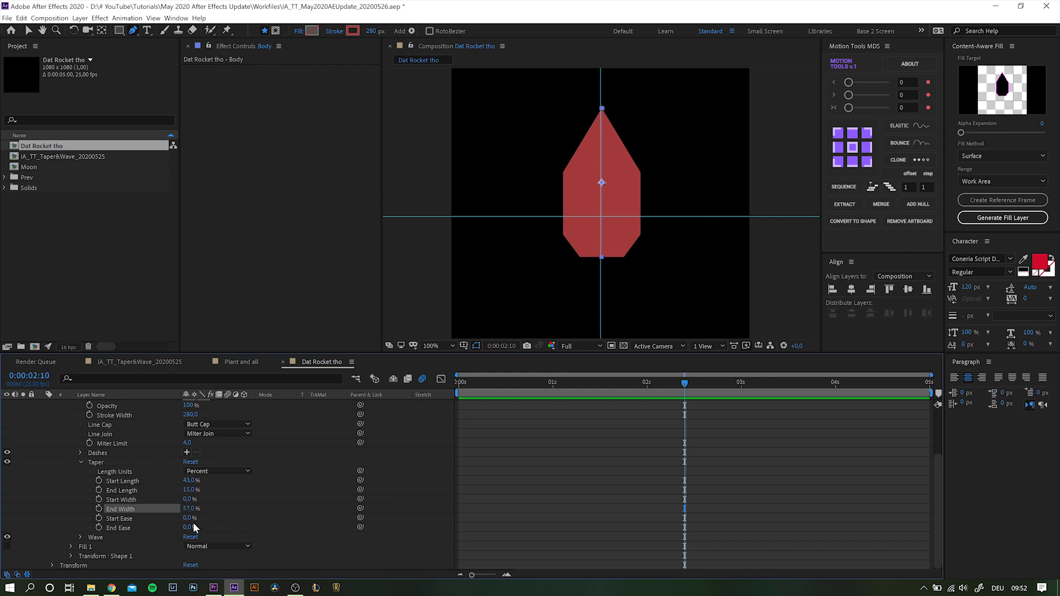
drag(187, 519, 197, 517)
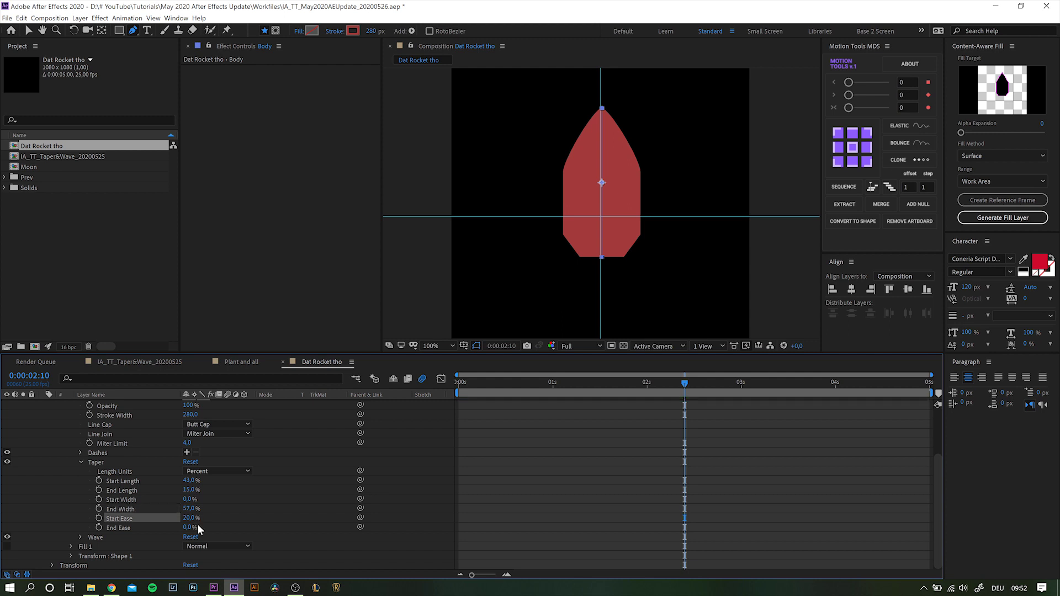
drag(189, 528, 199, 529)
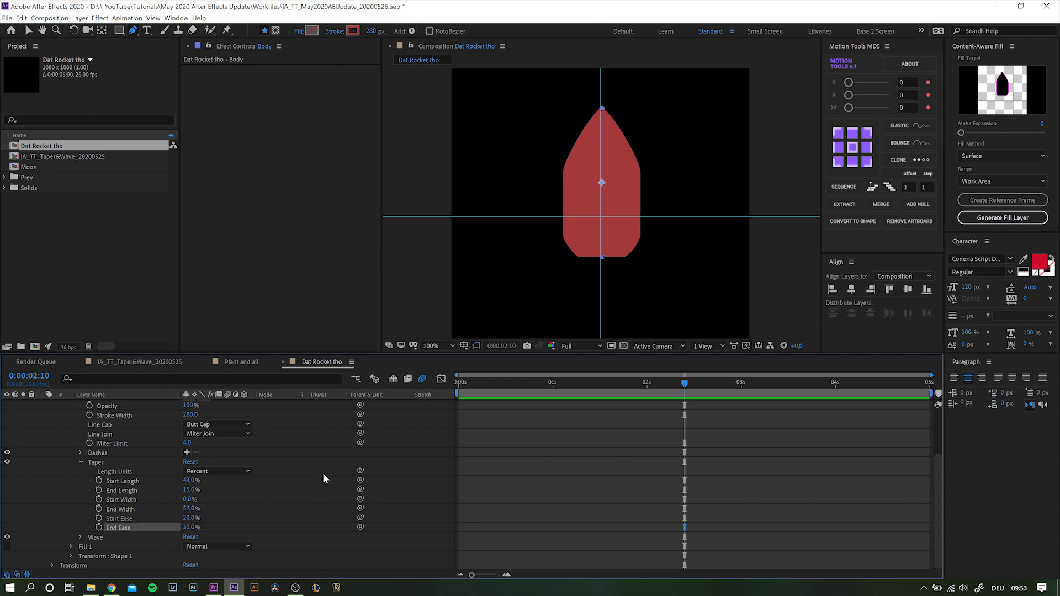
Draw a curved fin path on the hull's right side with a light grey stroke.
scroll(81, 404, up, 3)
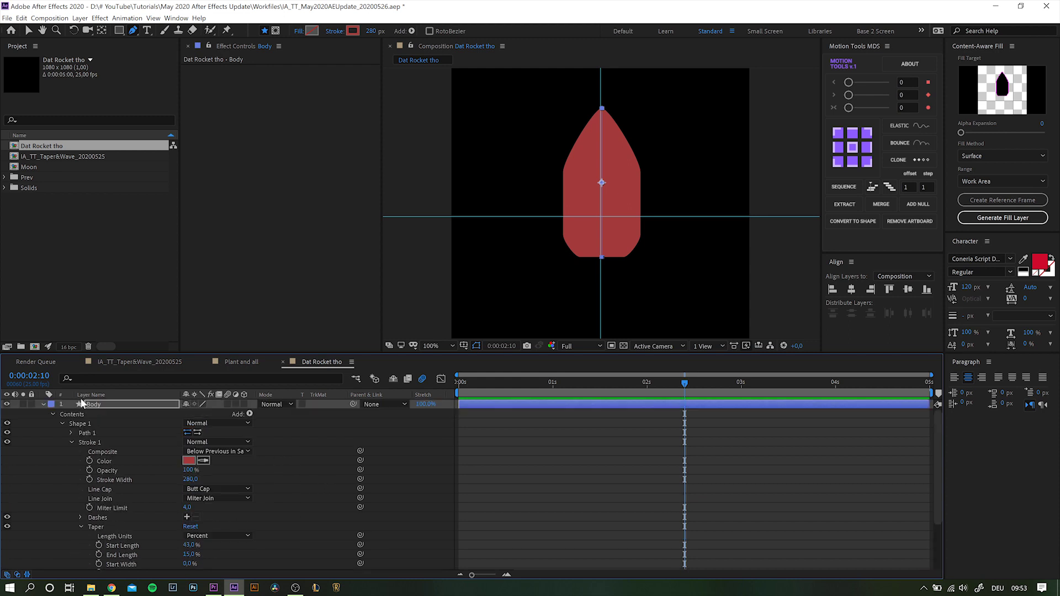
click(42, 404)
click(637, 217)
drag(675, 283, 676, 324)
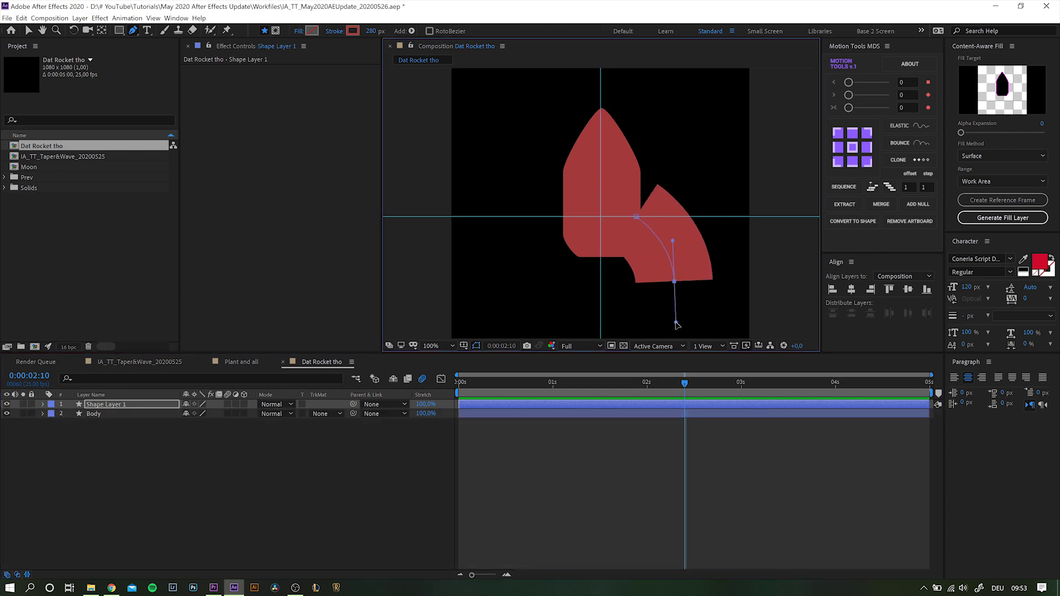
click(352, 31)
drag(22, 56, 7, 55)
click(256, 28)
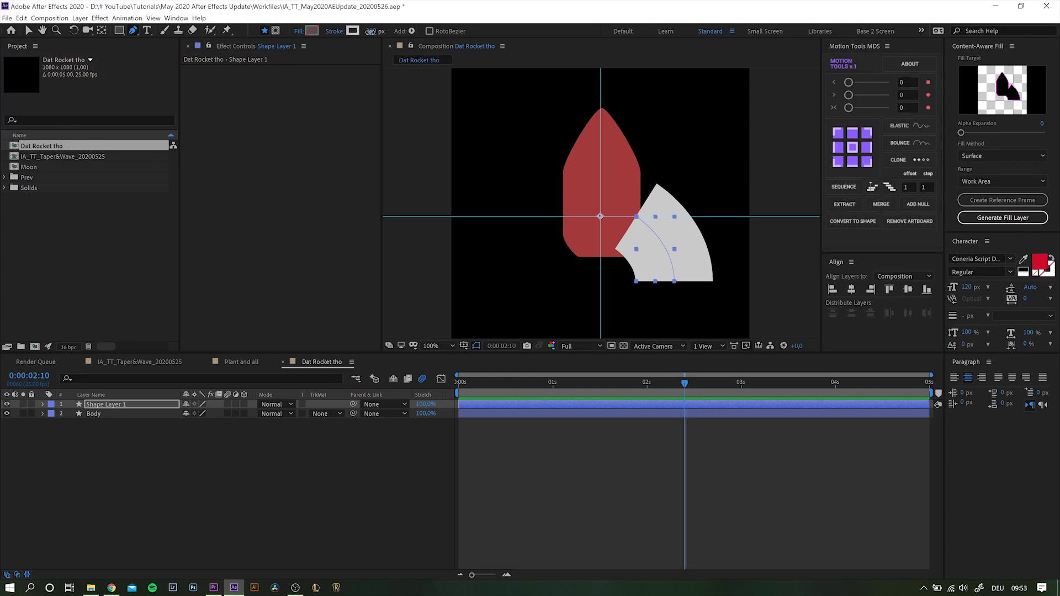
drag(370, 31, 309, 34)
Name the layer Blade, taper its stroke End Length to 100%, and set width 117 px.
key(Return)
text(Blade)
key(Return)
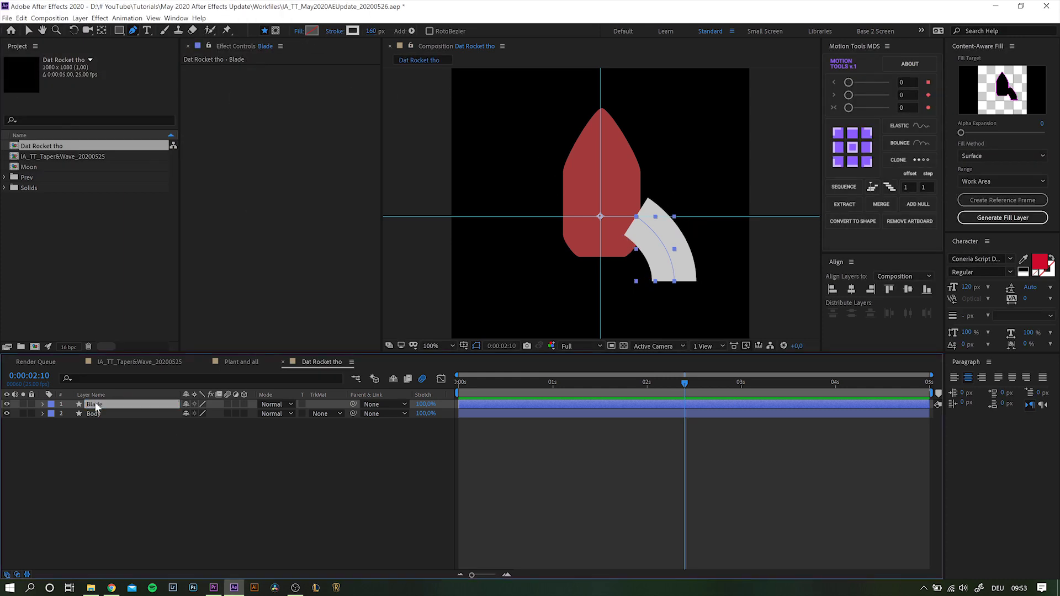
click(43, 404)
click(53, 414)
click(62, 424)
click(71, 452)
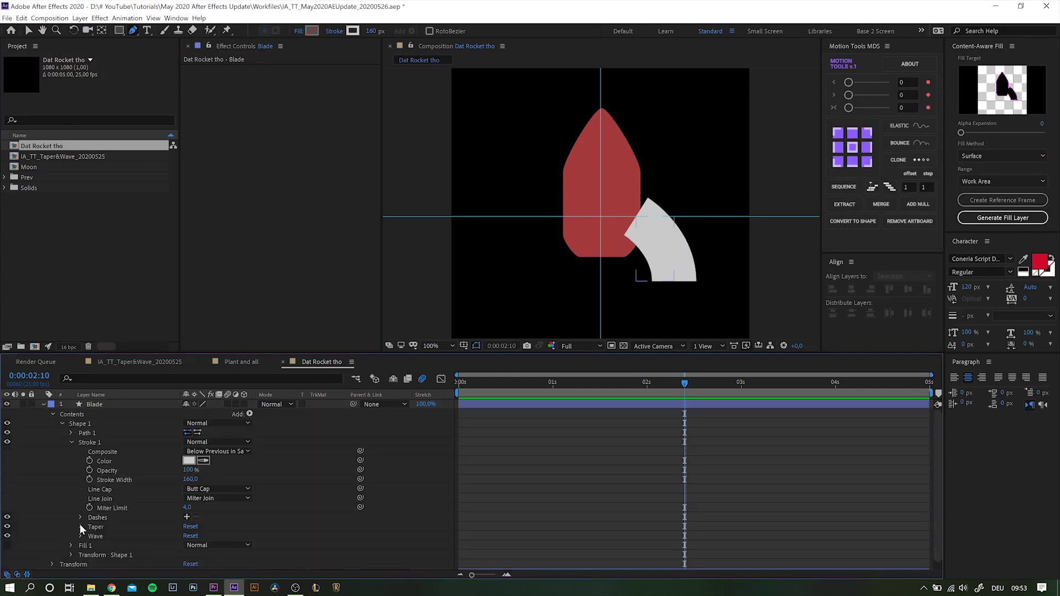
click(81, 536)
drag(189, 527, 582, 296)
drag(368, 36, 347, 32)
Reshape the blade's start point by pulling out curve handles.
scroll(133, 423, up, 2)
click(111, 433)
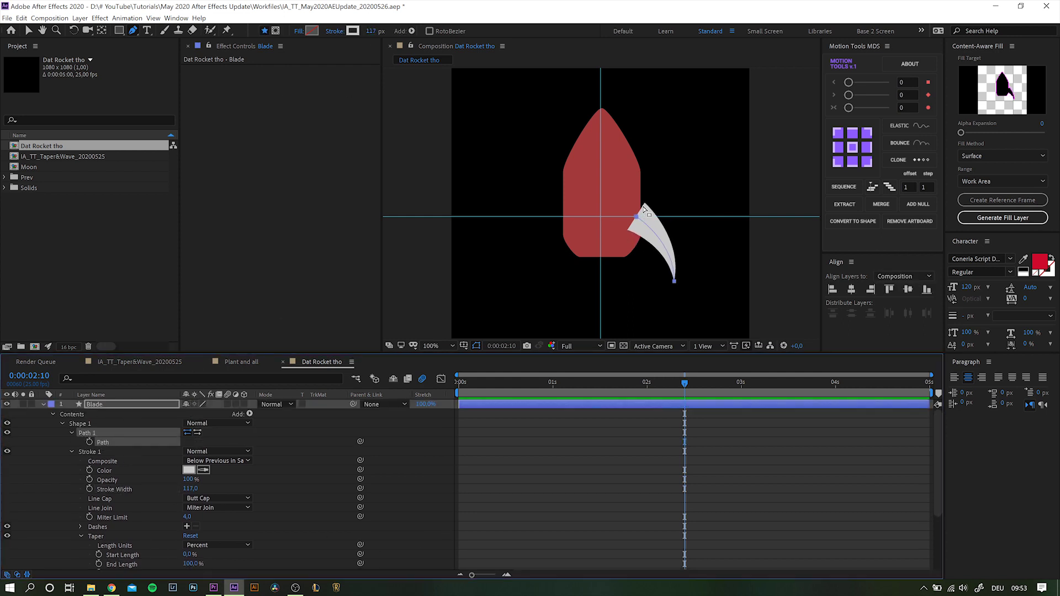
key(v)
key(g)
drag(638, 217, 654, 219)
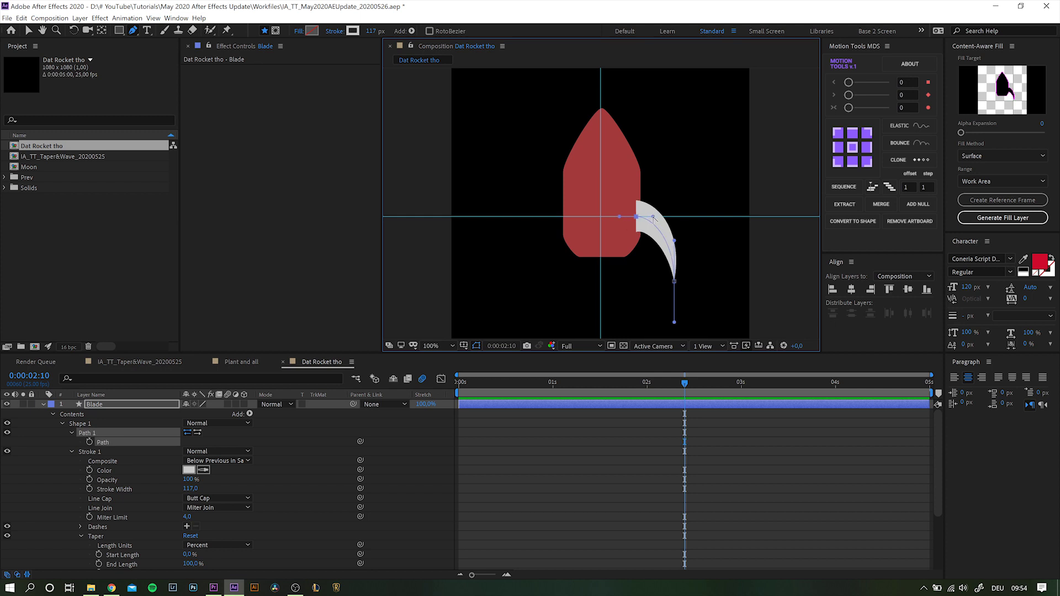
Duplicate the blade shape and mirror Shape 2 with Scale X set to -100.
key(ctrl+d)
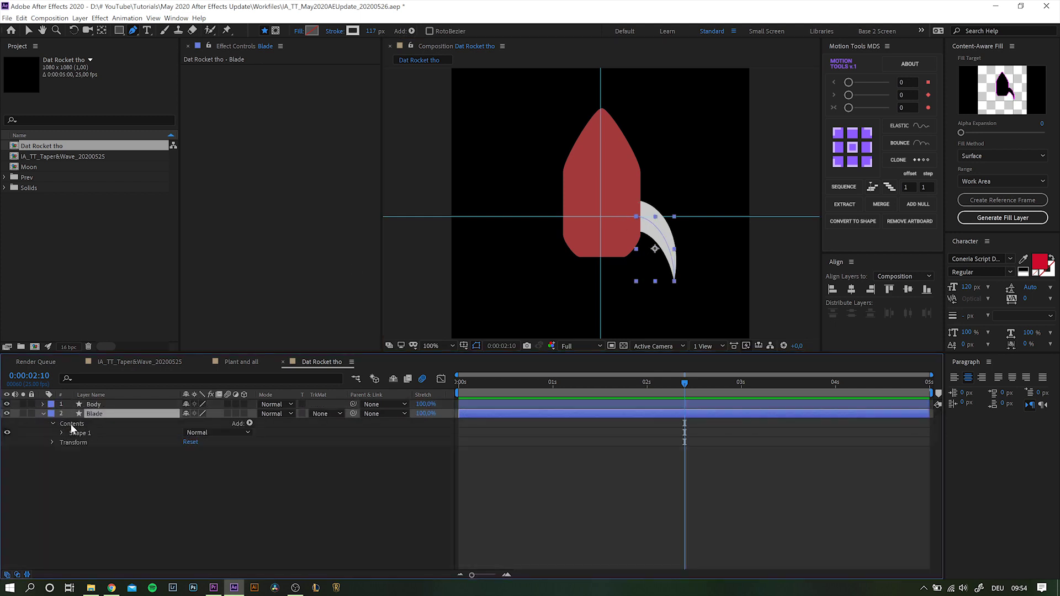
click(61, 433)
click(71, 470)
click(187, 498)
click(202, 498)
text(-100)
key(Return)
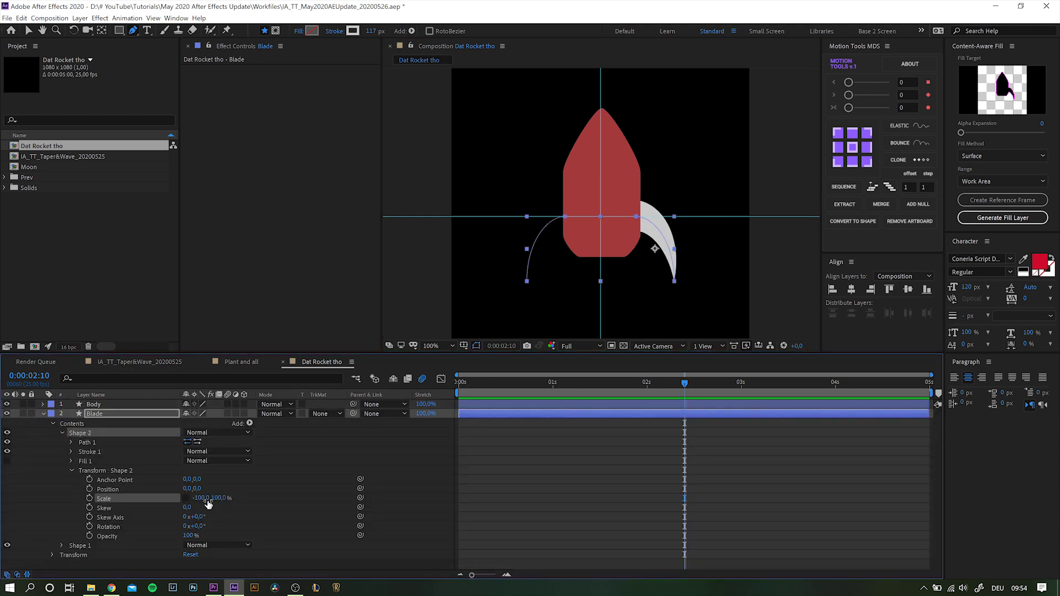
Draw a green ellipse over the rocket's nose.
click(43, 413)
key(q)
click(312, 31)
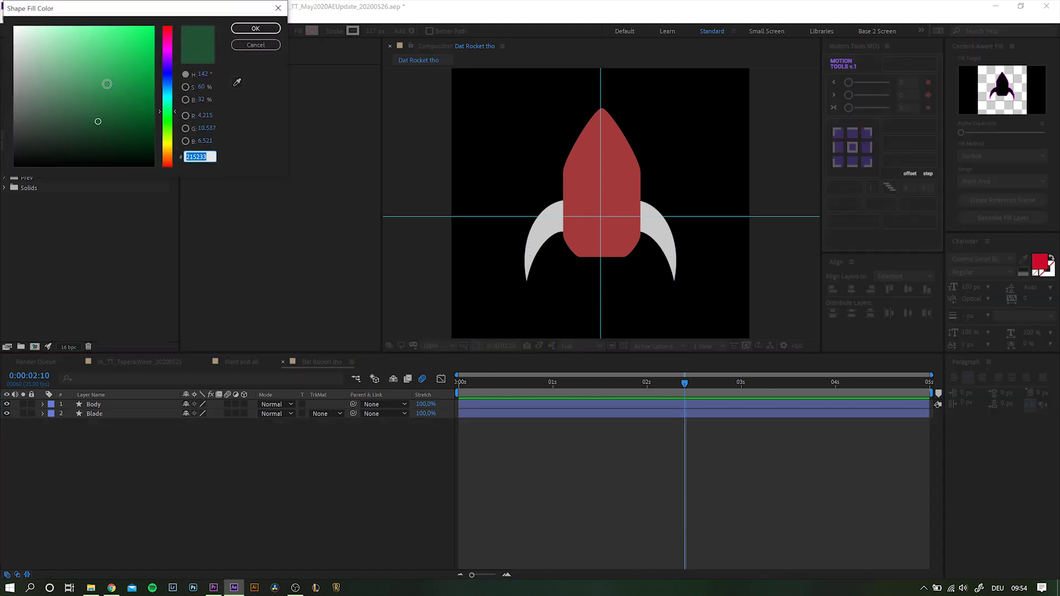
key(Return)
drag(567, 92, 633, 140)
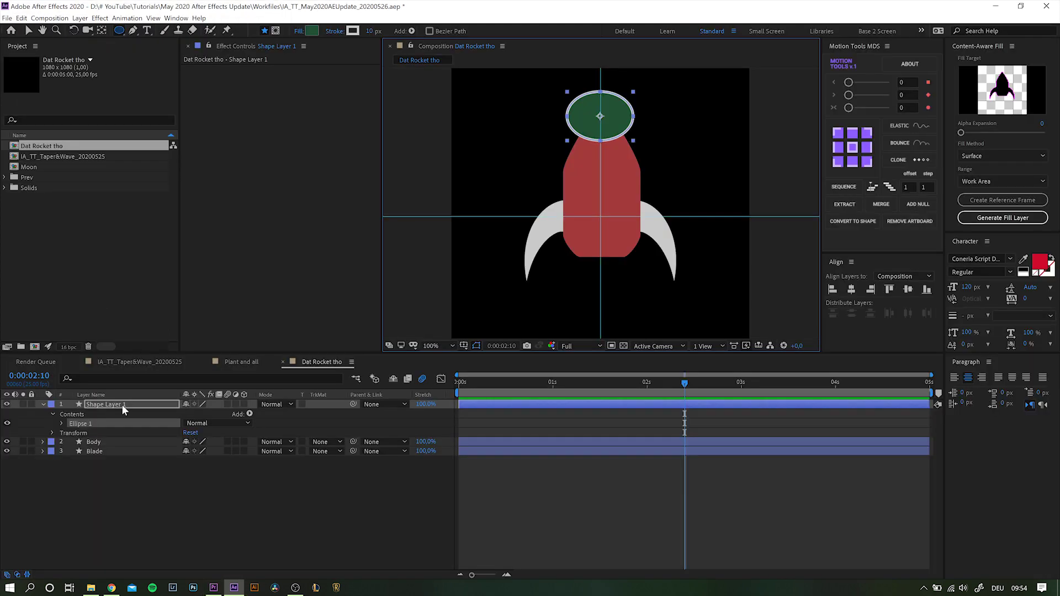
Name the ellipse layer Decor and alpha-matte it to a Body duplicate moved to the top.
text(Decor)
key(Return)
click(93, 442)
key(ctrl+d)
key(ctrl+shift+bracketright)
click(320, 414)
click(343, 442)
Draw a green rectangle band across the lower rocket body.
key(period)
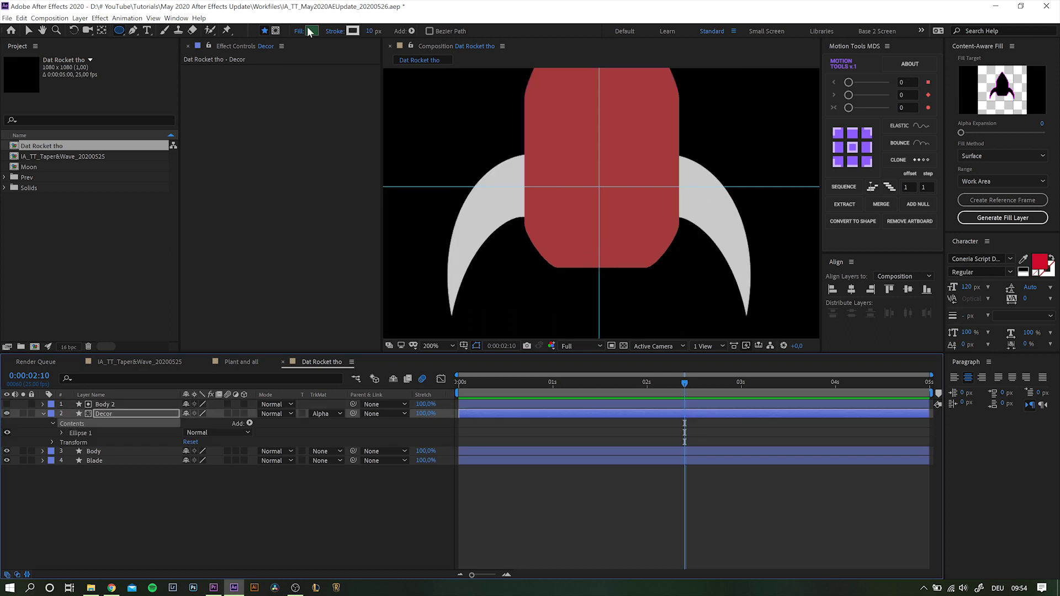
drag(119, 31, 161, 35)
drag(492, 190, 702, 304)
click(299, 31)
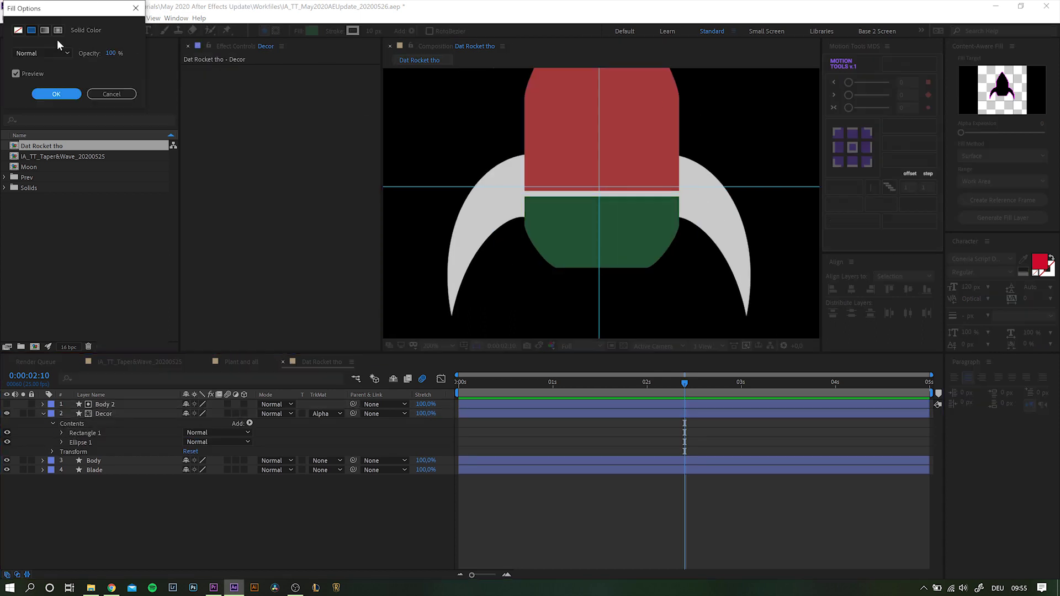
click(31, 31)
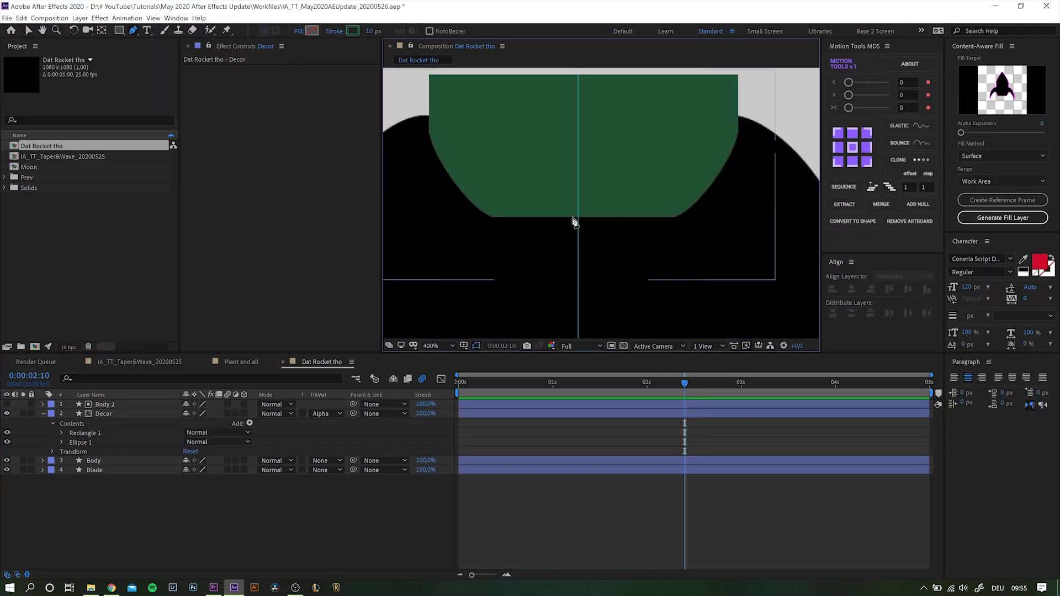
Draw a three-point 263 px engine stroke below the body and taper it.
click(578, 215)
click(578, 232)
click(579, 250)
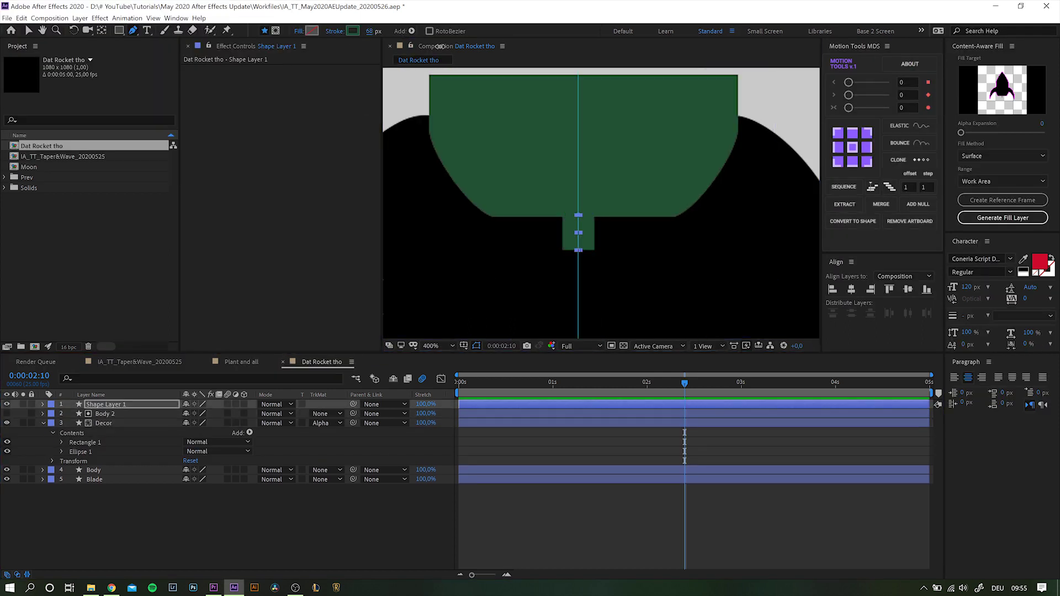
drag(440, 46, 547, 46)
click(42, 404)
scroll(188, 493, down, 2)
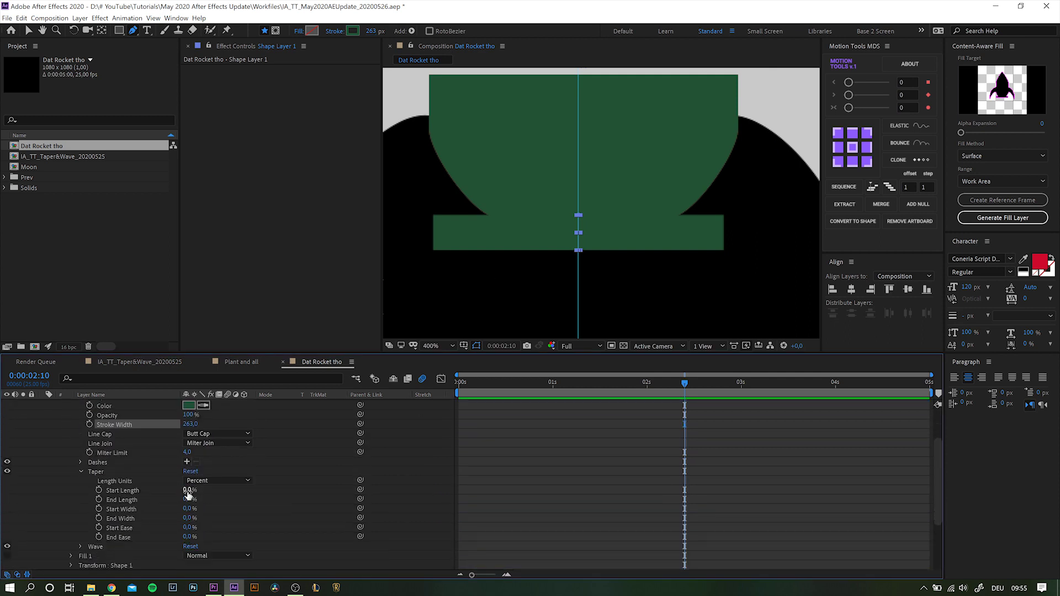
drag(187, 490, 215, 509)
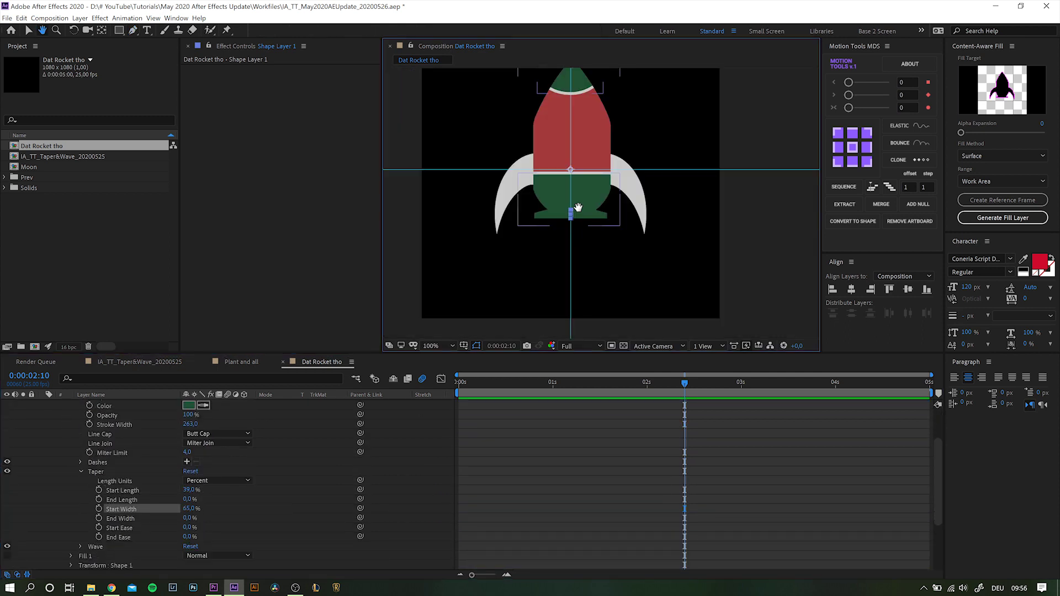
click(43, 405)
Draw a round light-blue (A6E1EF) window on the rocket body.
click(352, 31)
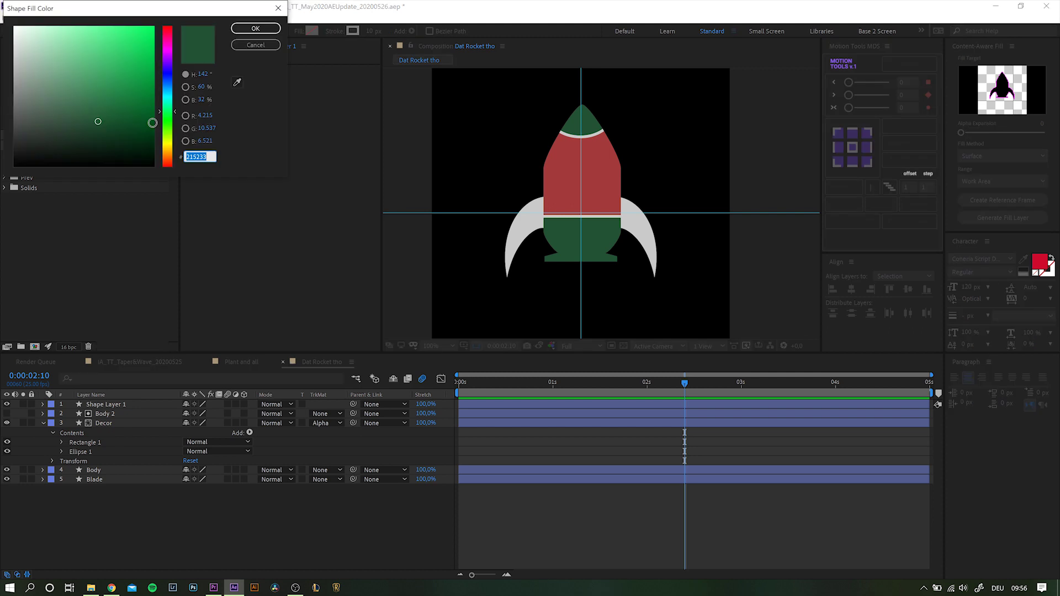
text(A6E1EF)
key(Return)
drag(563, 157, 598, 192)
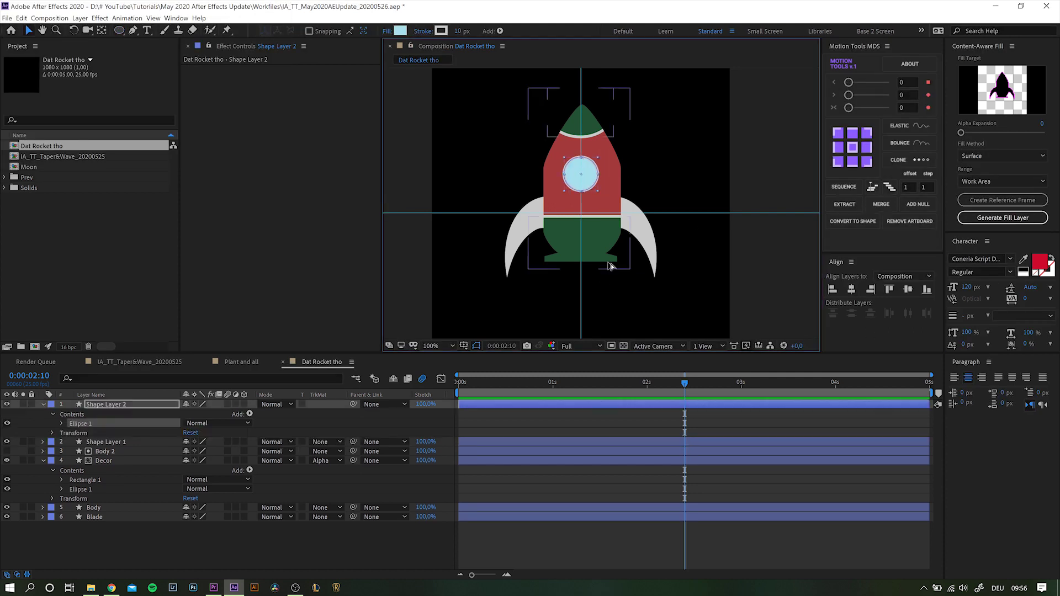
key(ctrl+a)
click(43, 404)
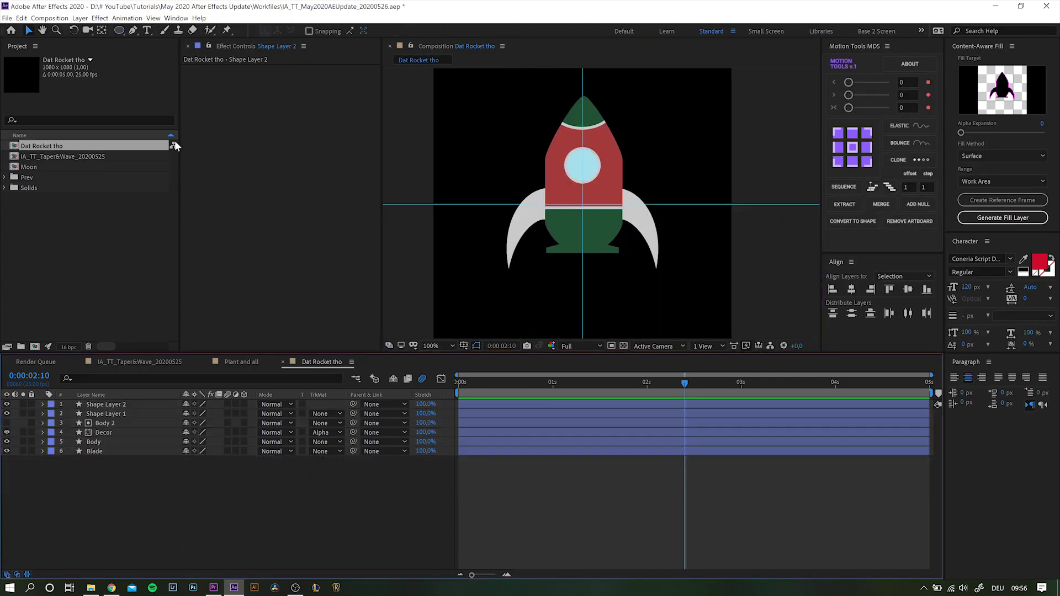
key(g)
key(F2)
scroll(563, 219, up, 2)
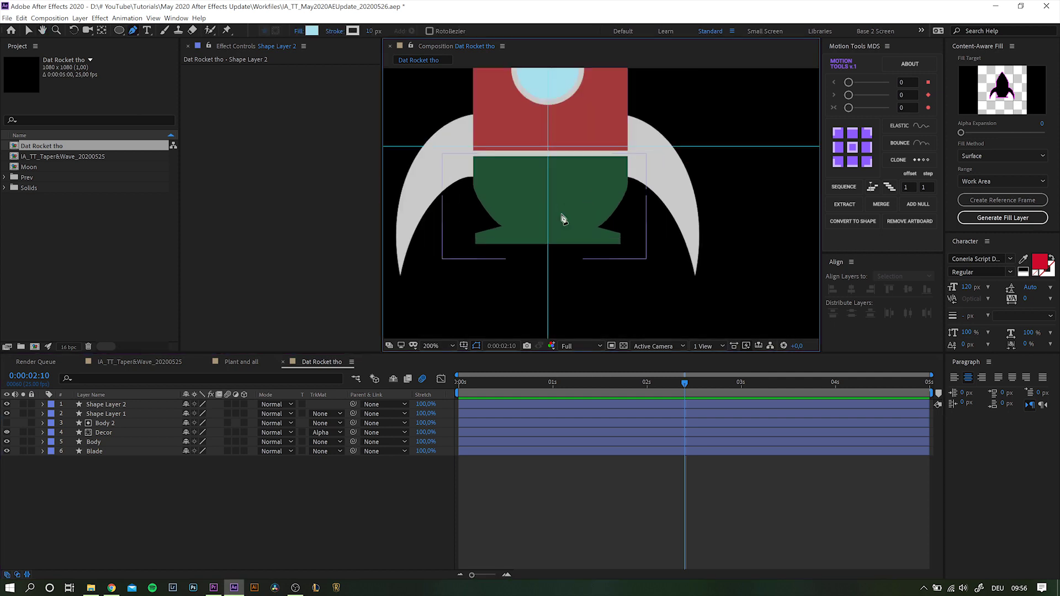
Draw a two-point path below the engine with no fill and a ~255 px orange stroke.
click(549, 245)
drag(549, 331, 558, 170)
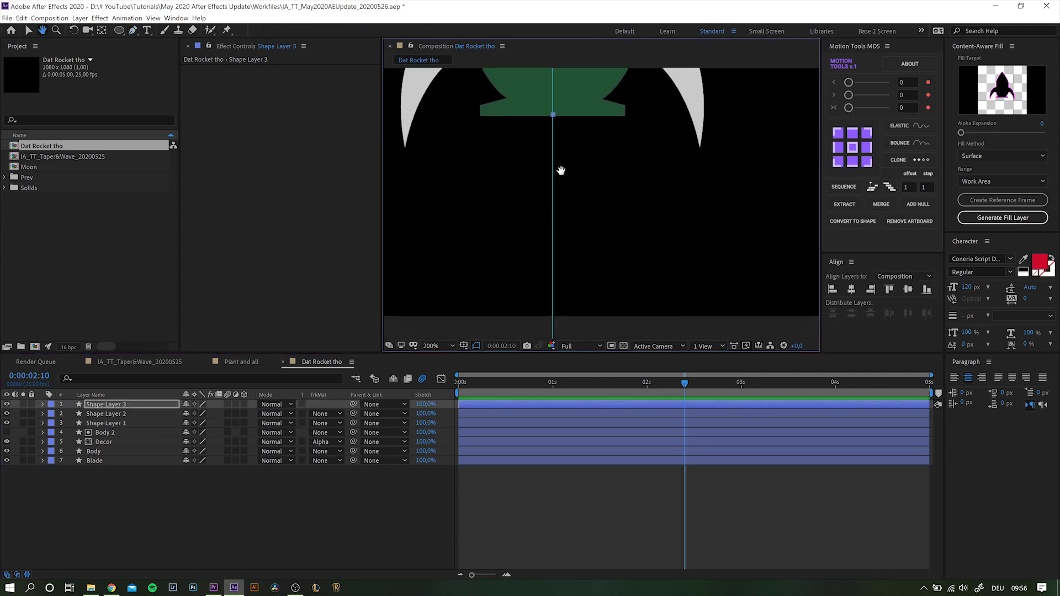
click(553, 217)
click(303, 31)
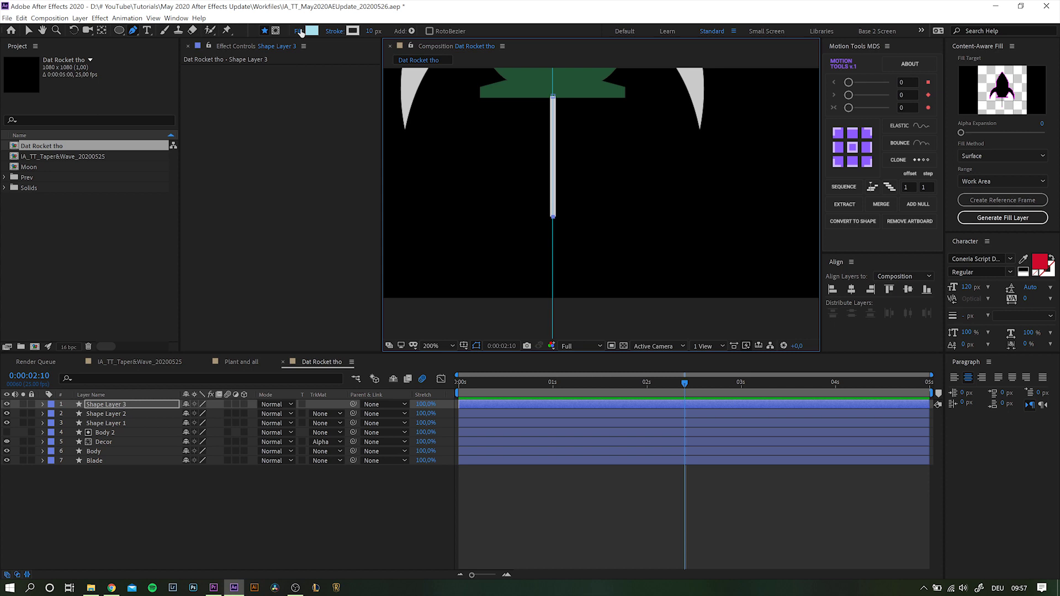
click(21, 50)
click(56, 95)
click(352, 31)
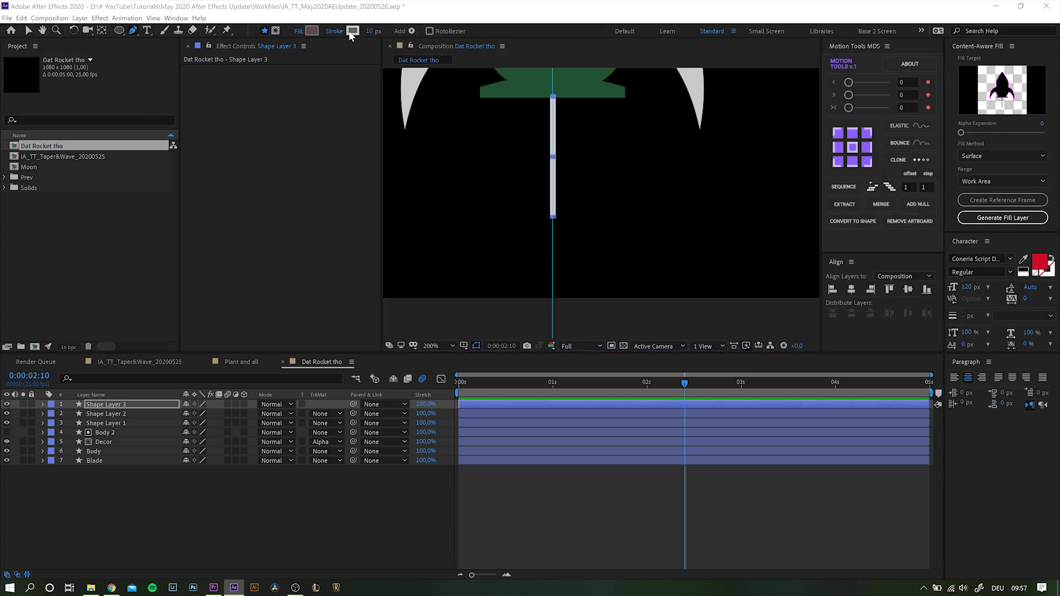
mouse_move(126, 93)
mouse_down()
mouse_move(114, 71)
mouse_move(122, 63)
mouse_up()
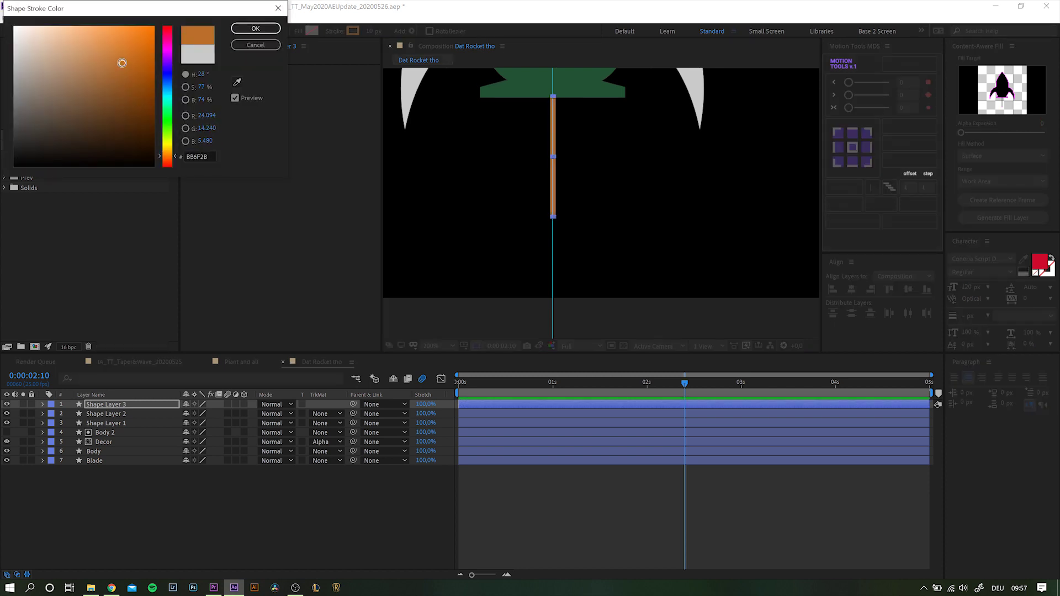
click(256, 28)
drag(371, 31, 525, 49)
click(44, 404)
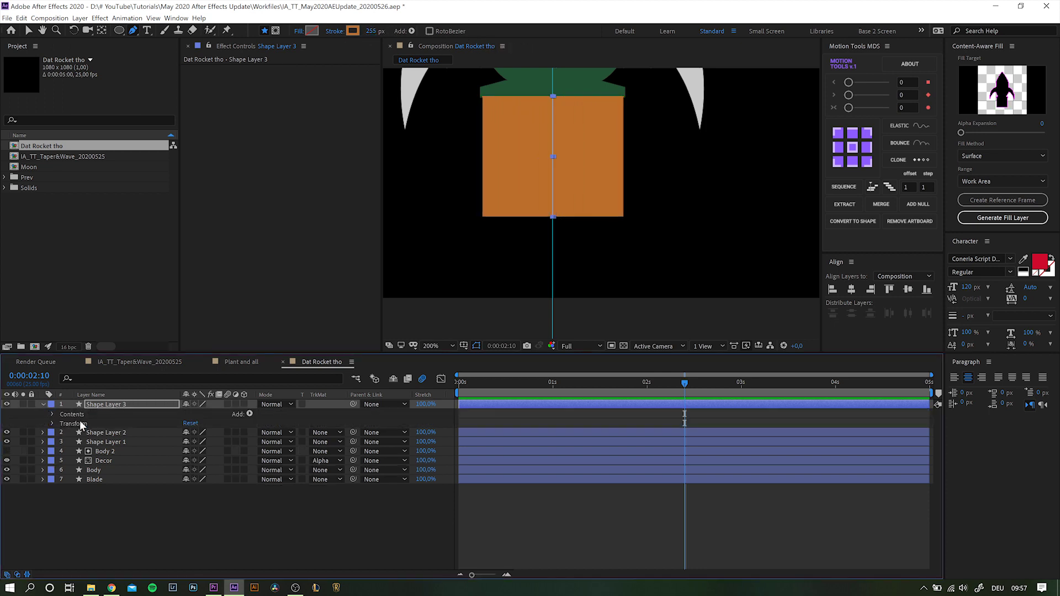
Rename the engine, window and orange stroke layers to Engine, Window and Thrust.
click(104, 442)
key(Return)
text(Engine)
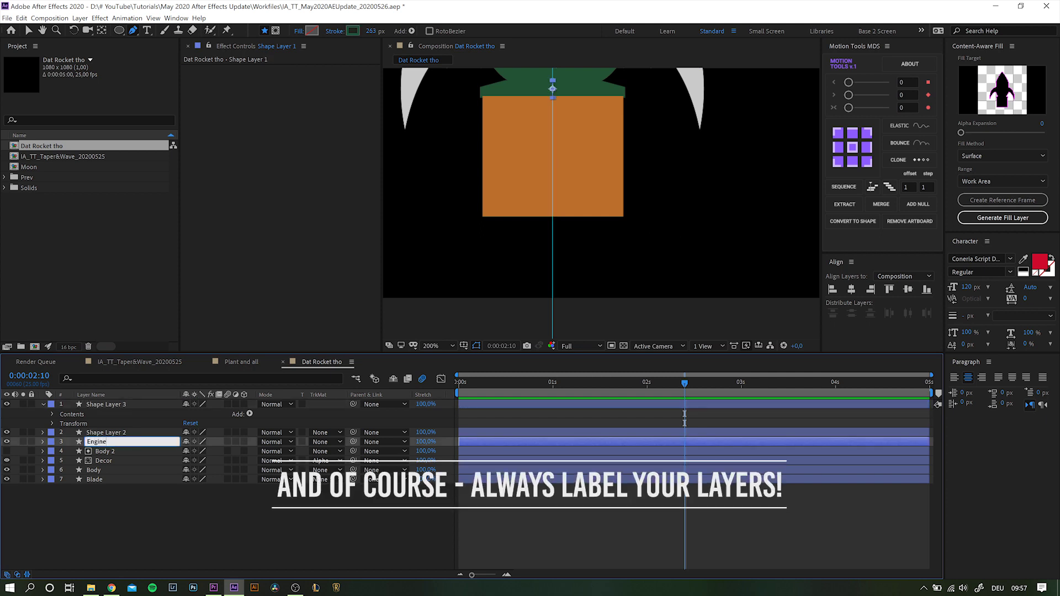
key(Return)
click(109, 433)
key(Return)
text(W)
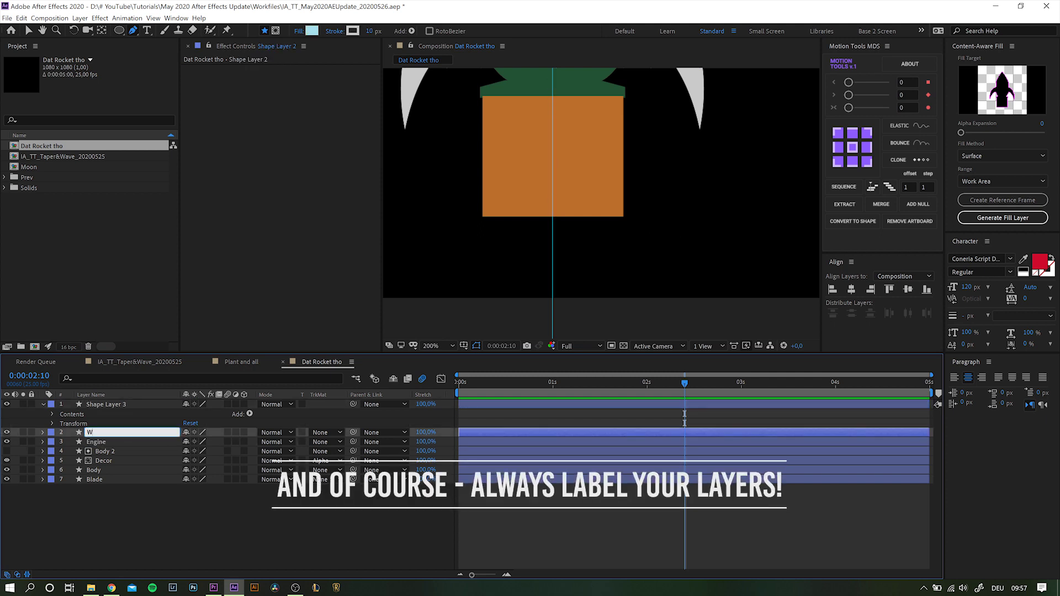
text(indow)
key(Return)
click(111, 404)
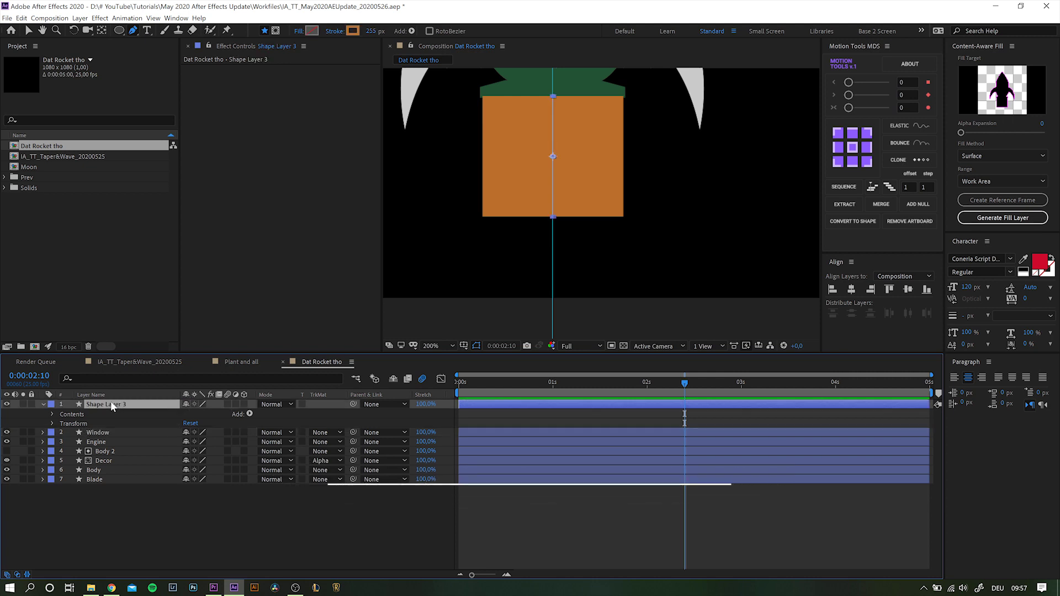
key(Return)
text(Thrust)
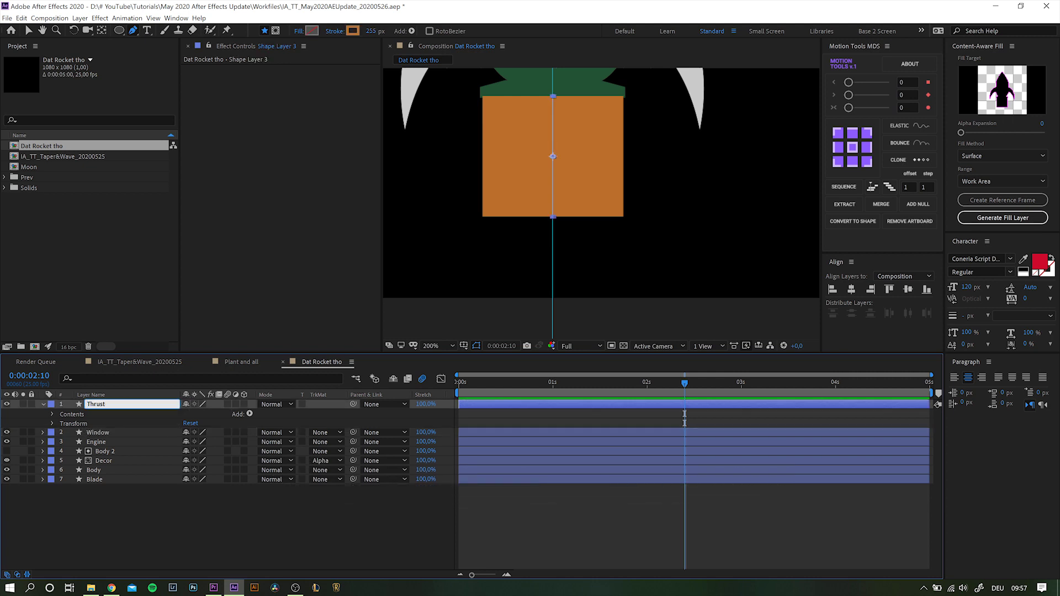
key(Return)
Move Thrust to the bottom and set its taper End Length 100%, End Ease 22%.
drag(101, 405, 99, 492)
click(53, 471)
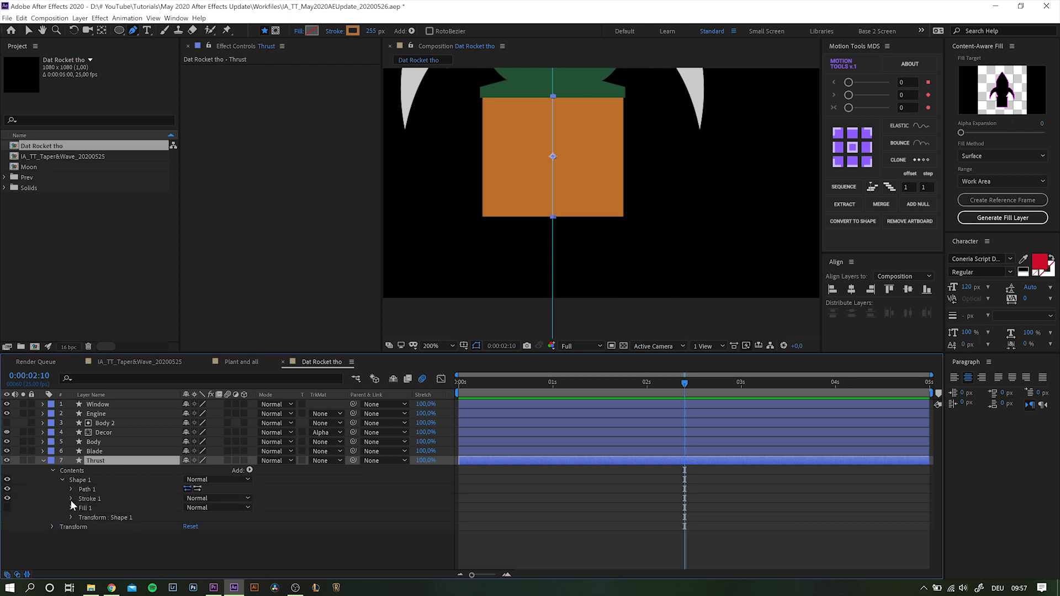
click(71, 499)
scroll(111, 509, down, 1)
click(81, 528)
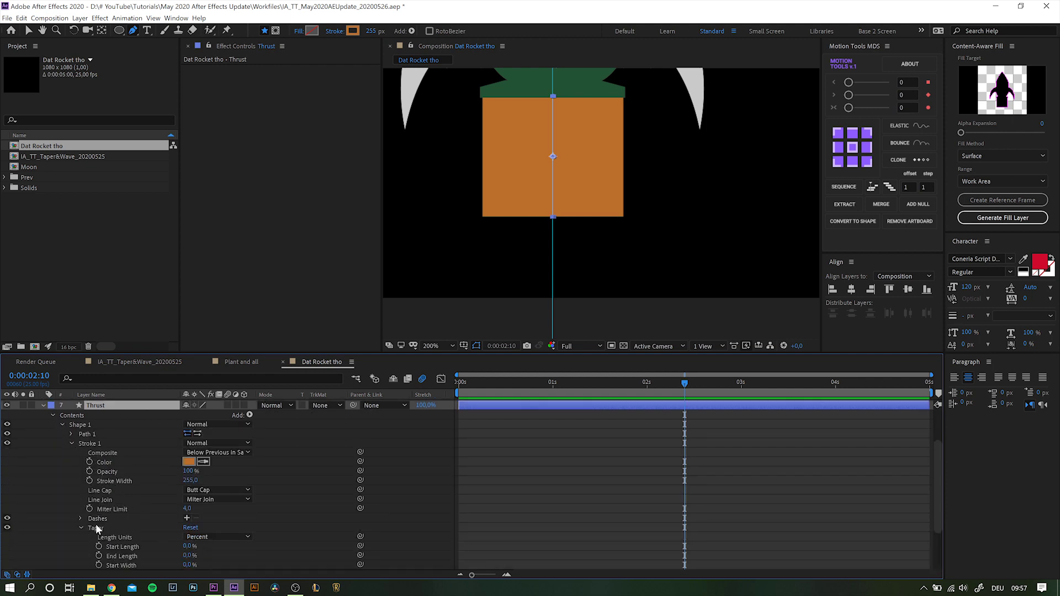
scroll(100, 527, down, 1)
drag(186, 529, 330, 515)
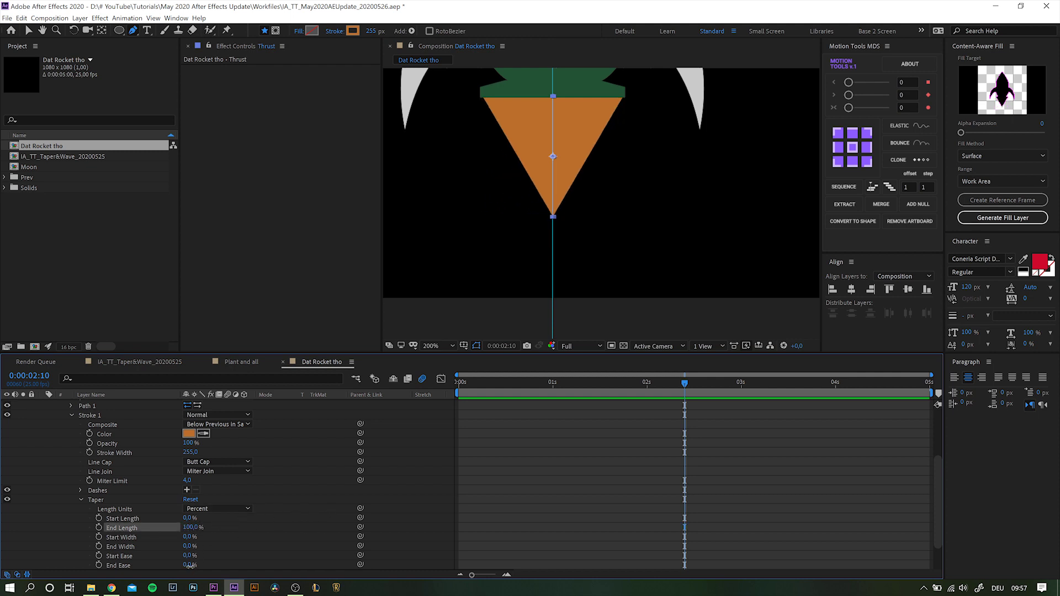
drag(189, 565, 199, 565)
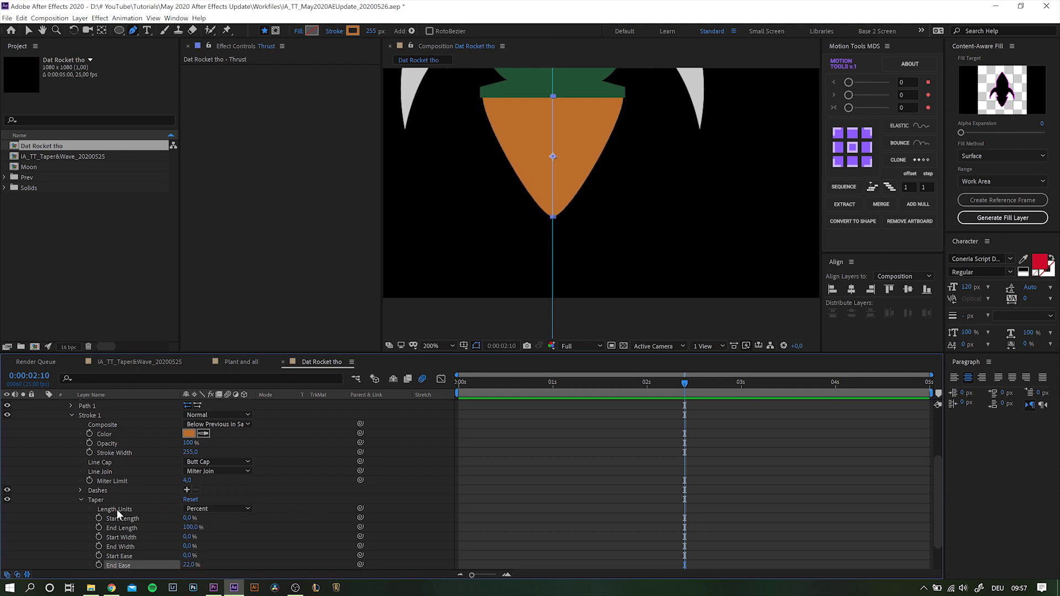
scroll(88, 416, up, 3)
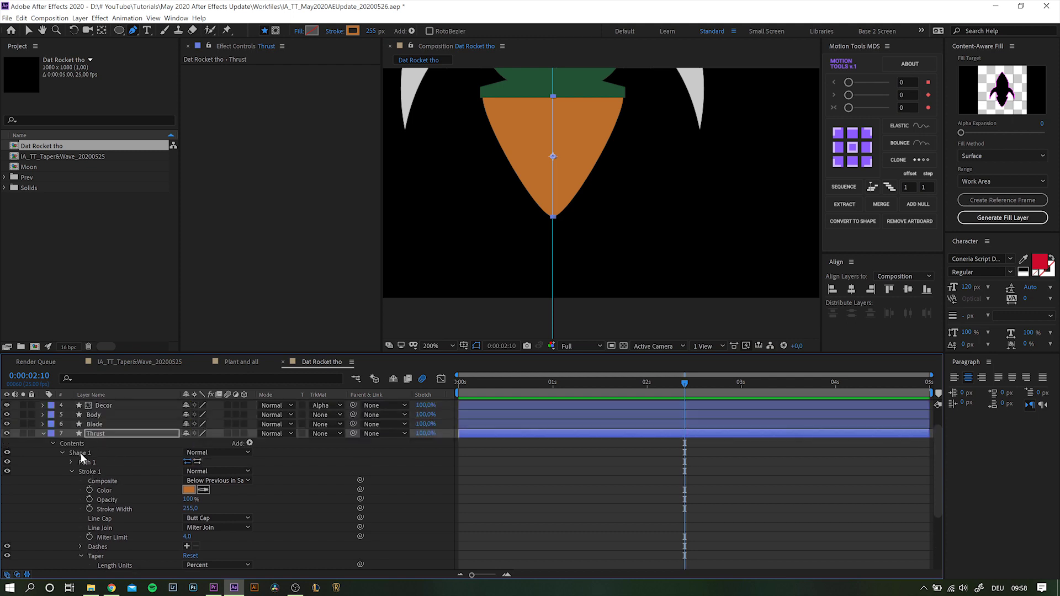
click(221, 443)
Add Trim Paths to the Thrust and set its End to 89%.
click(250, 443)
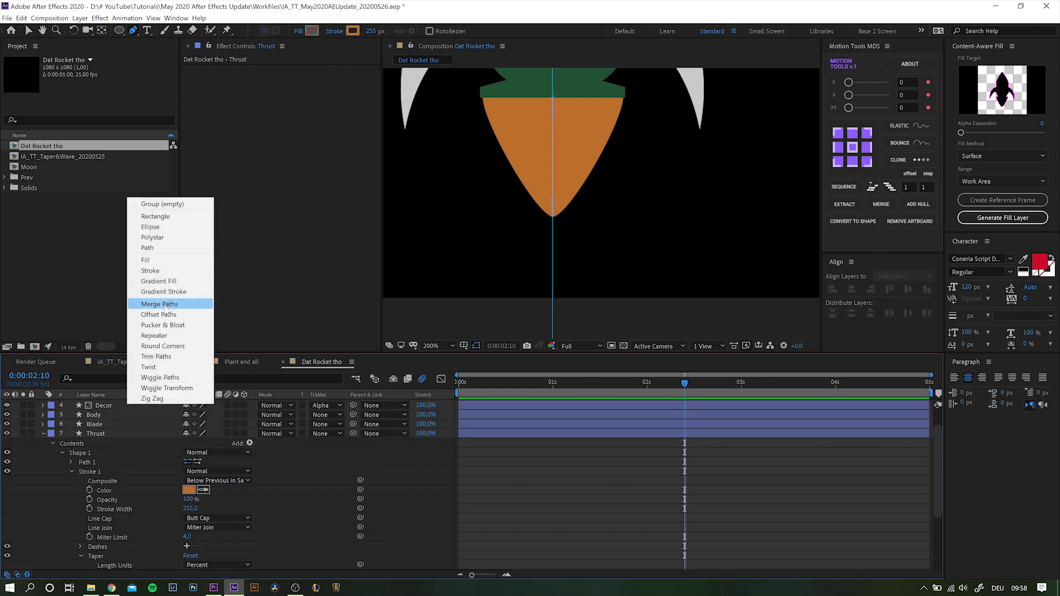
click(189, 355)
scroll(65, 533, down, 5)
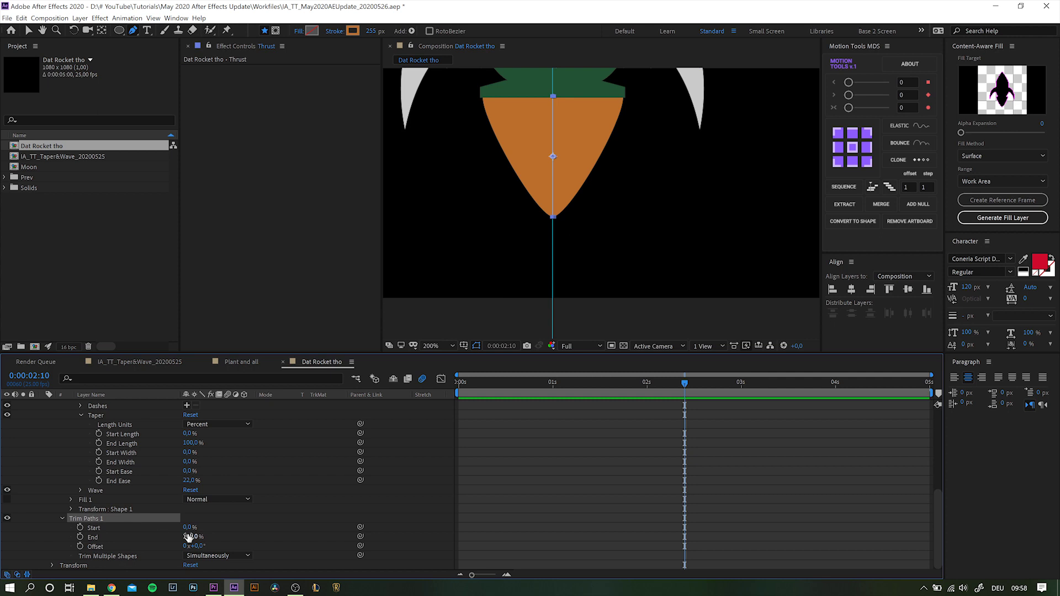
mouse_move(193, 540)
mouse_down()
mouse_move(201, 544)
mouse_move(184, 539)
mouse_up()
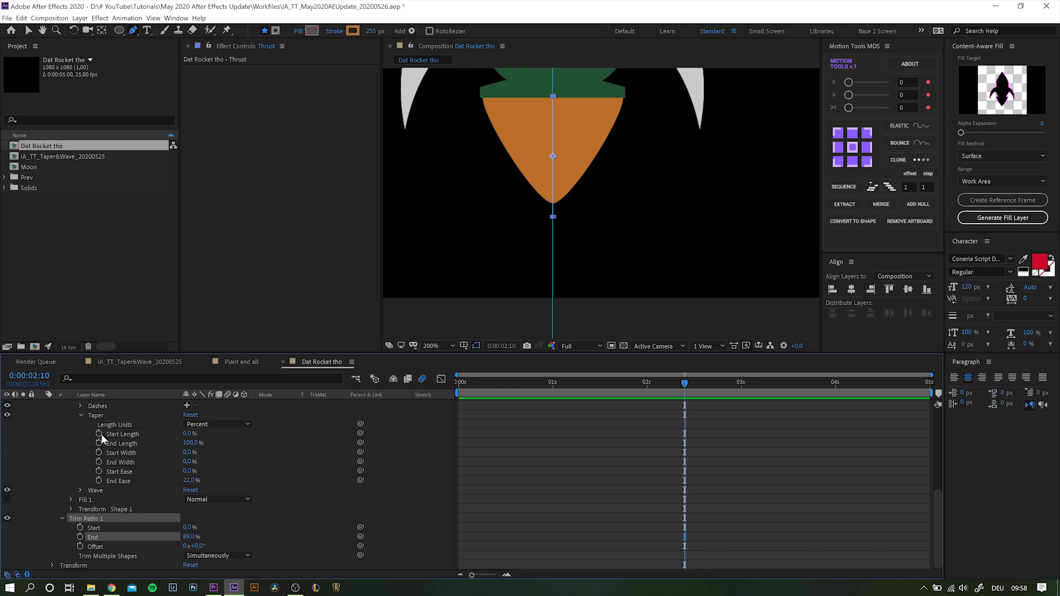
Lengthen the thrust by dragging its bottom path point downward.
scroll(101, 434, up, 5)
click(92, 409)
scroll(94, 445, up, 1)
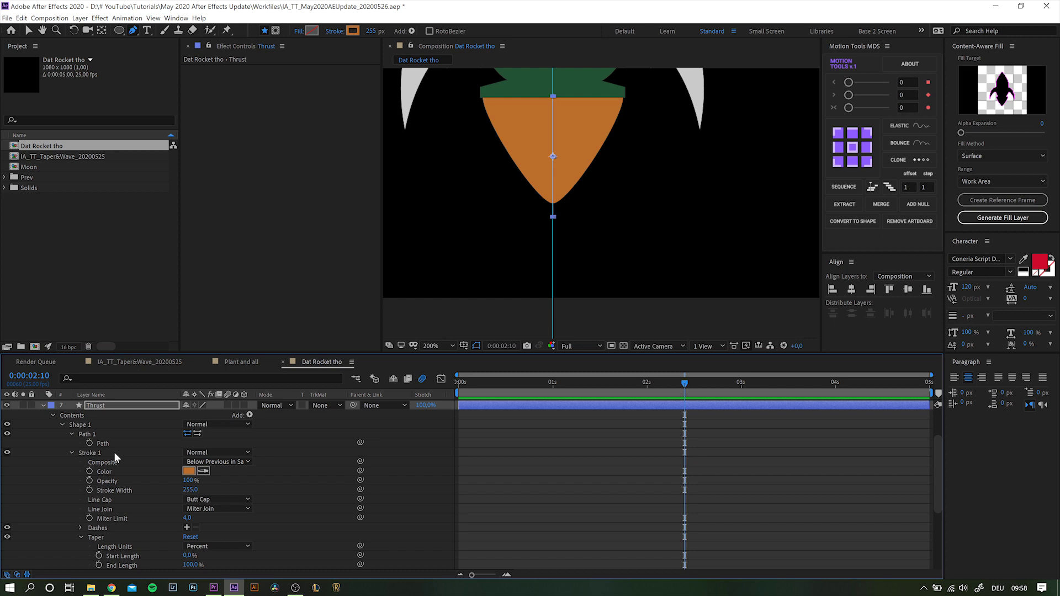
click(87, 434)
key(v)
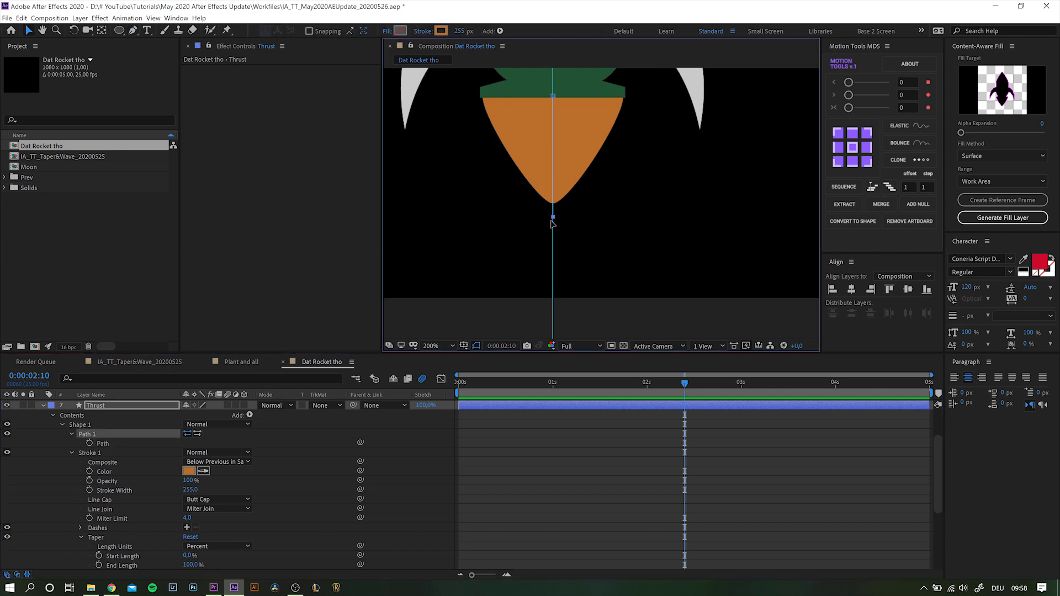
drag(553, 217, 553, 254)
Drive the Trim Paths End with a wiggle(10,10) expression.
scroll(133, 519, down, 5)
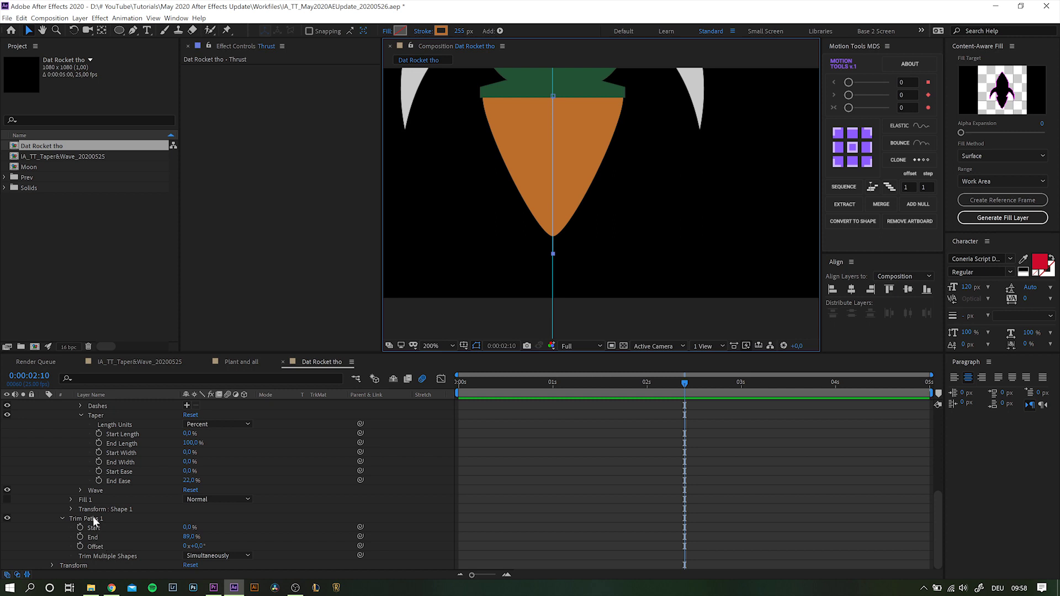
alt+click(80, 537)
text(wiggl)
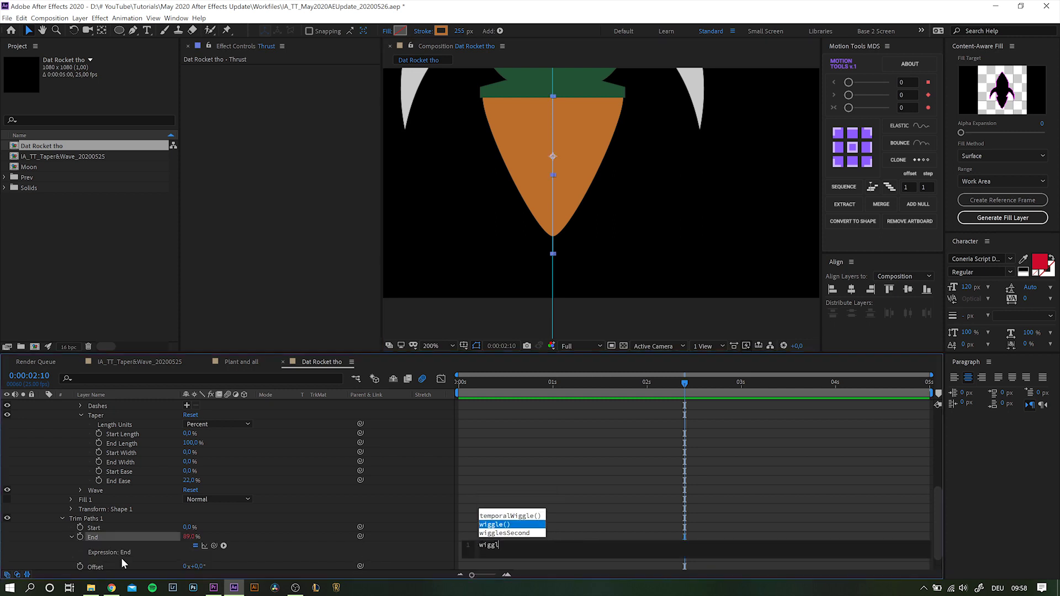
text(e(10,10)
key(KP_Enter)
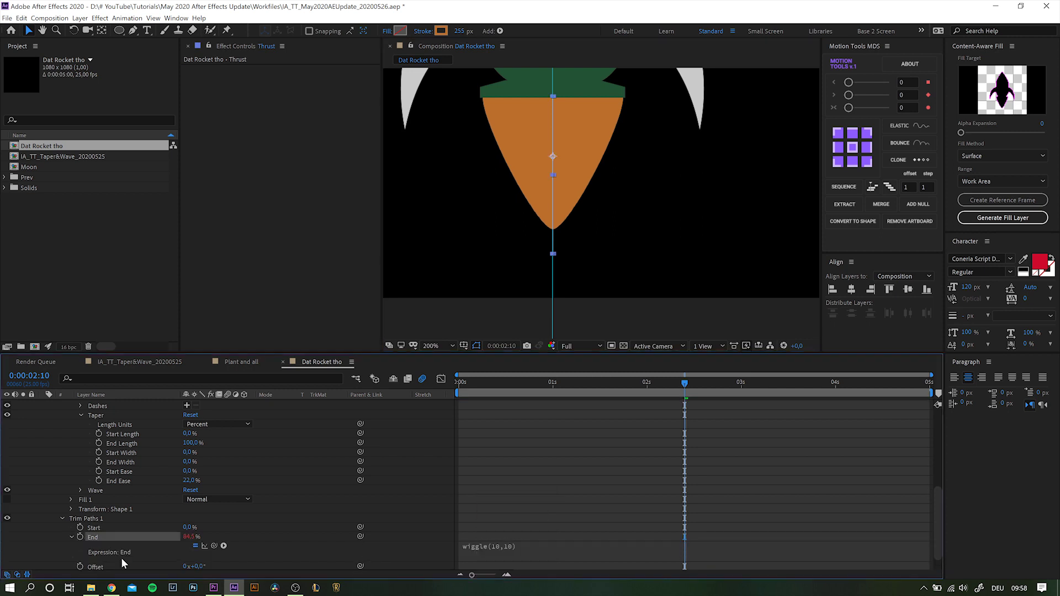
Scrub the timeline to preview the flicker and frame the whole rocket.
scroll(231, 465, up, 5)
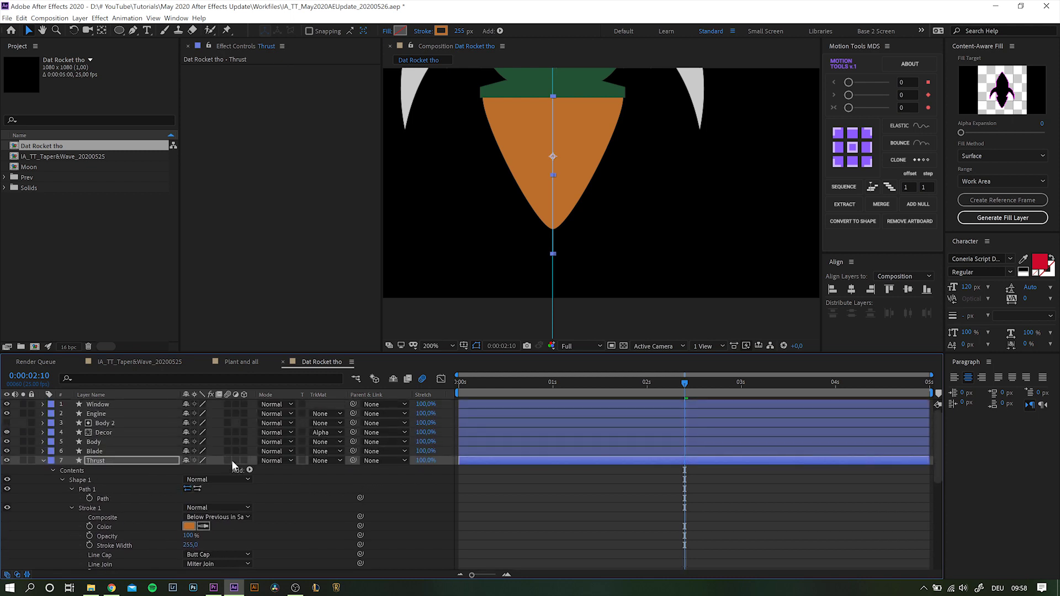
drag(614, 393, 415, 393)
scroll(518, 212, down, 2)
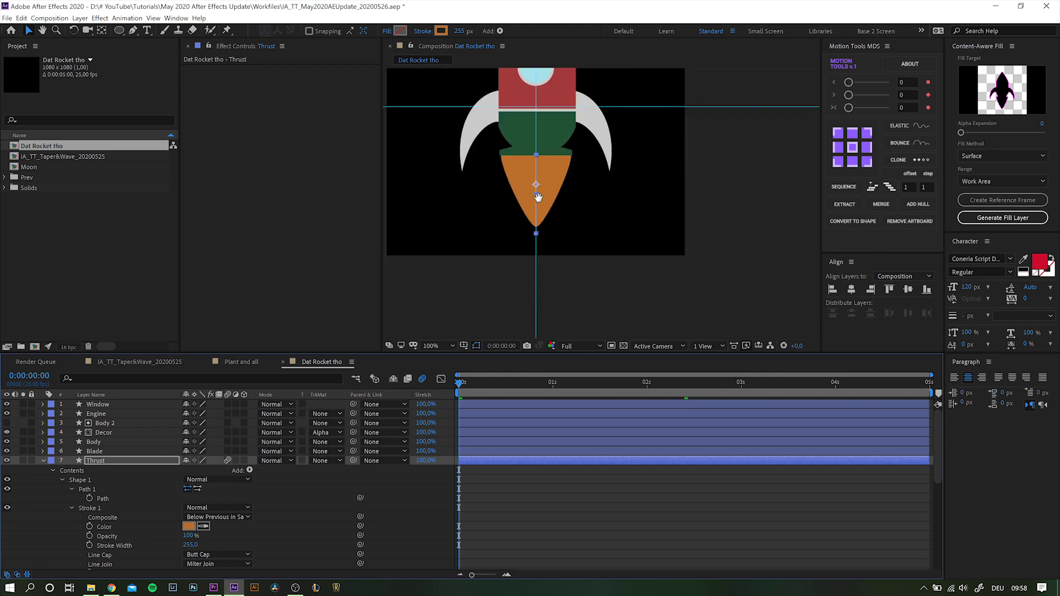
drag(536, 221, 591, 249)
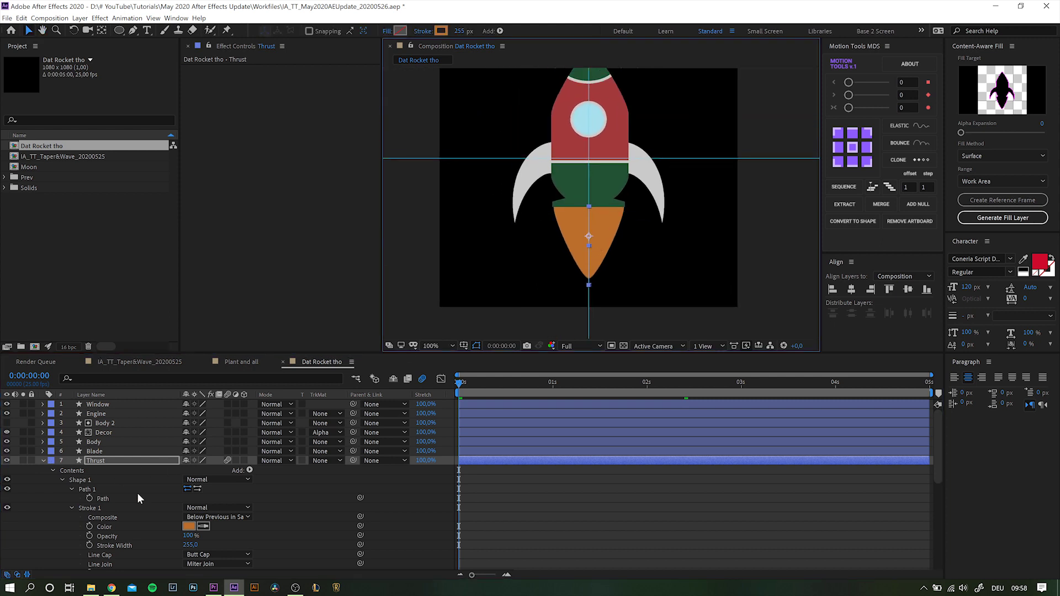
Raise the Thrust stroke's Wave Amount to about 32% so the orange flame ripples.
scroll(137, 493, down, 6)
click(80, 469)
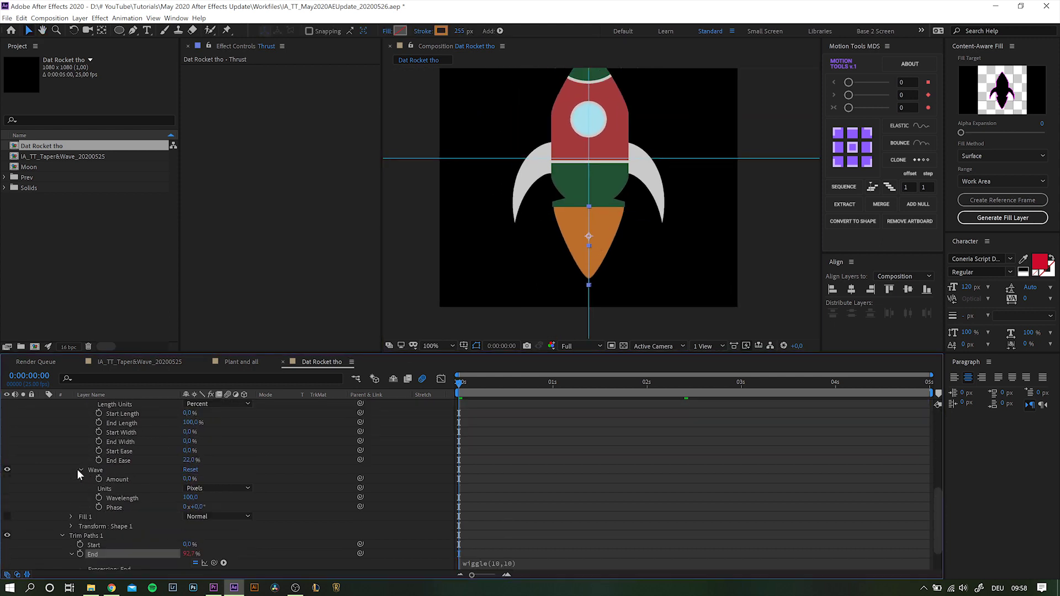
mouse_move(189, 478)
mouse_down()
mouse_move(242, 476)
mouse_move(206, 476)
mouse_move(188, 507)
mouse_move(231, 507)
mouse_up()
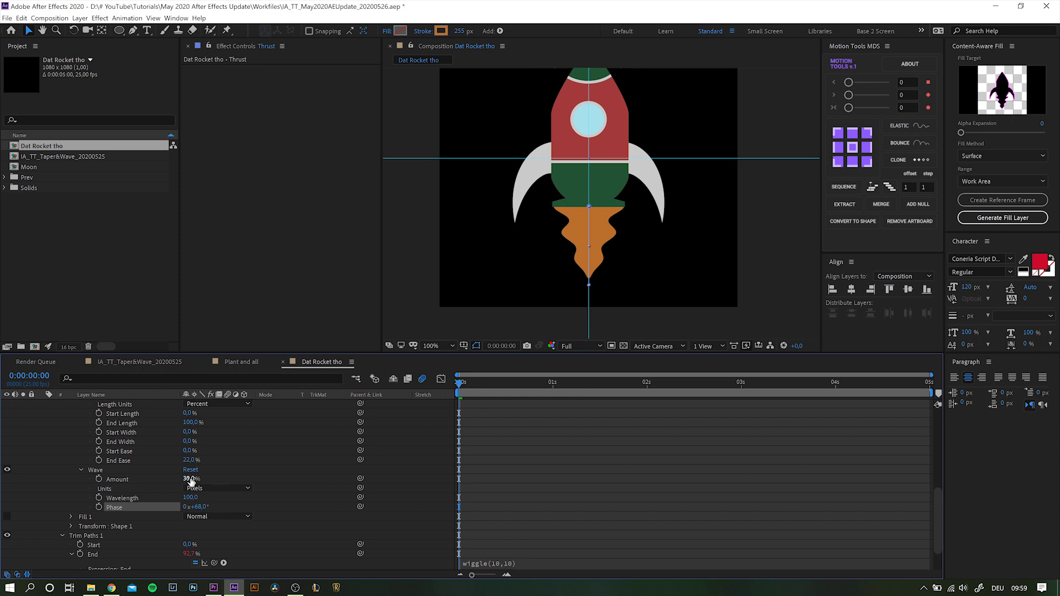
Play a preview of the animated thrust flame.
click(523, 468)
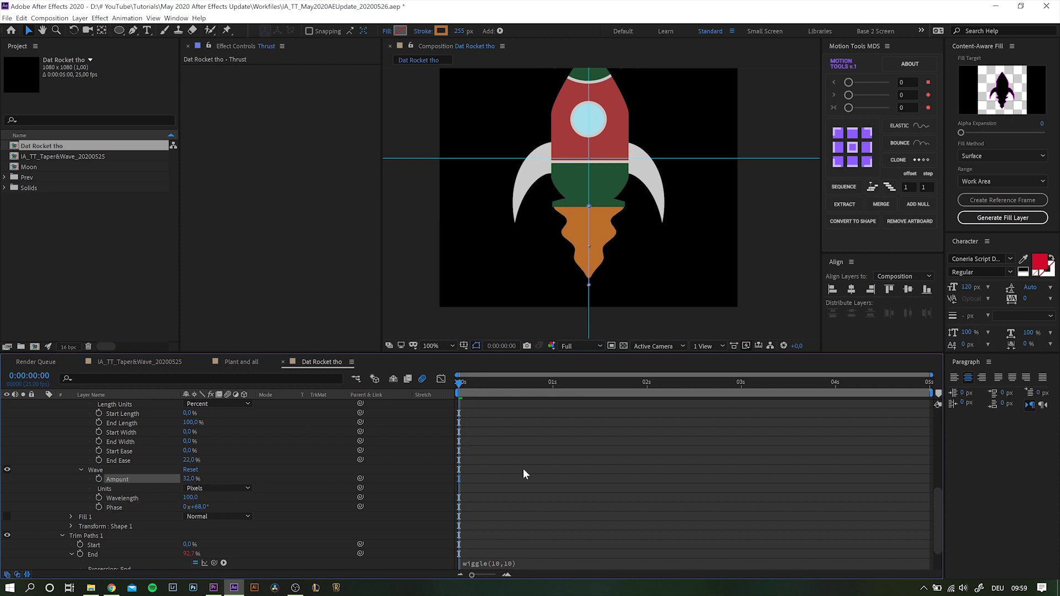
key(space)
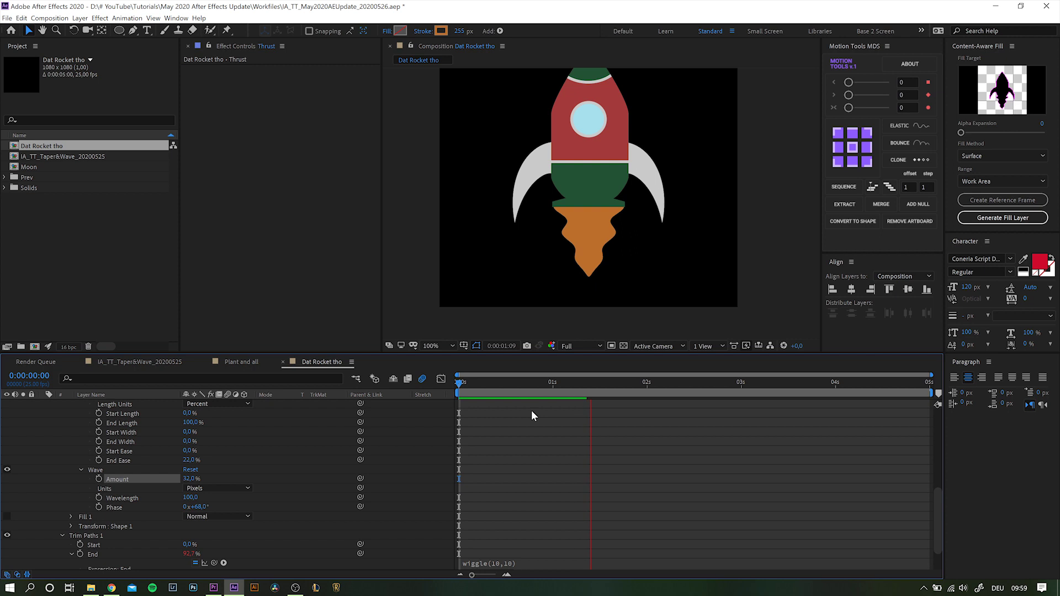
click(108, 506)
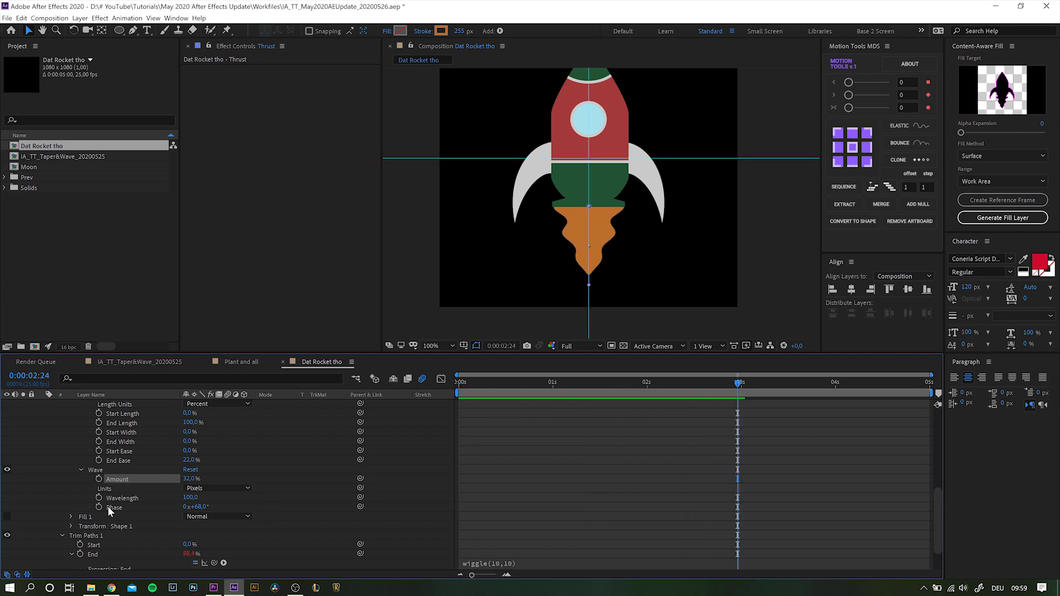
Apply Deep Glow to Thrust with Radius 345, Exposure 0.39 and Aspect Ratio 0.75.
scroll(111, 499, up, 5)
click(110, 459)
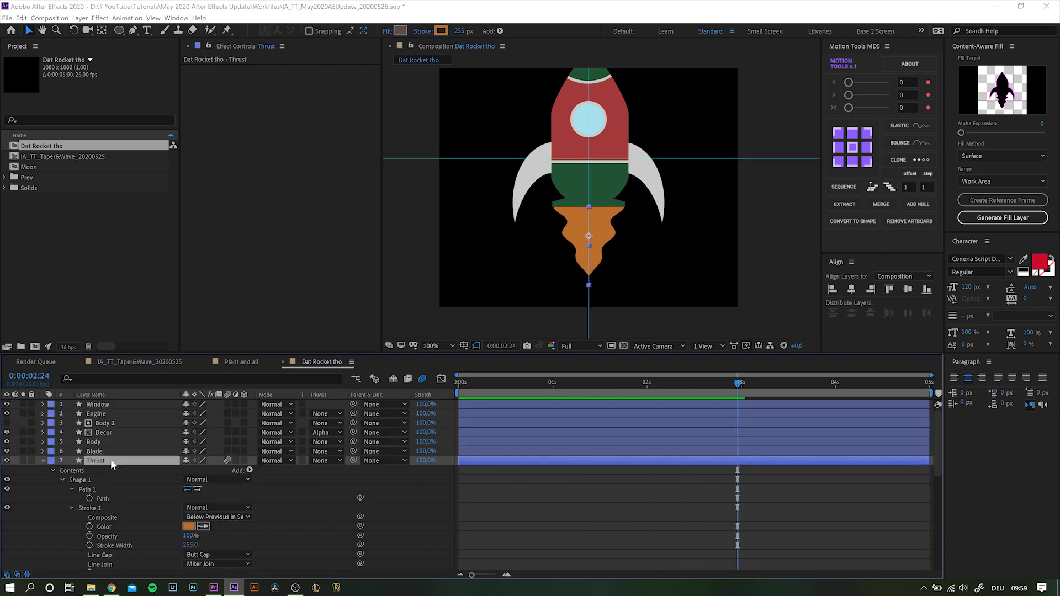
key(ctrl+space)
text(deep)
key(Return)
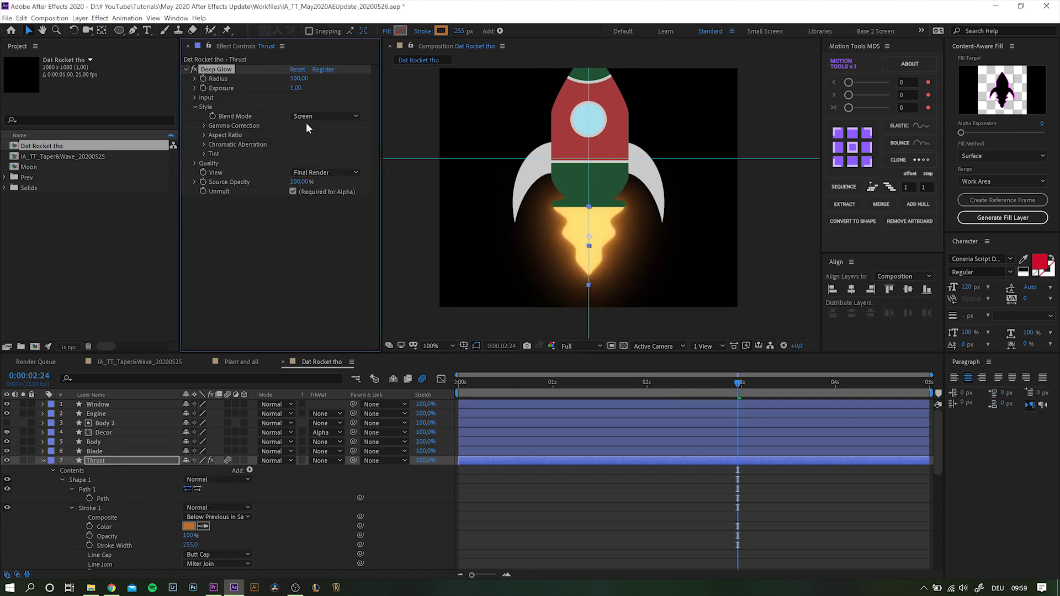
drag(297, 80, 263, 92)
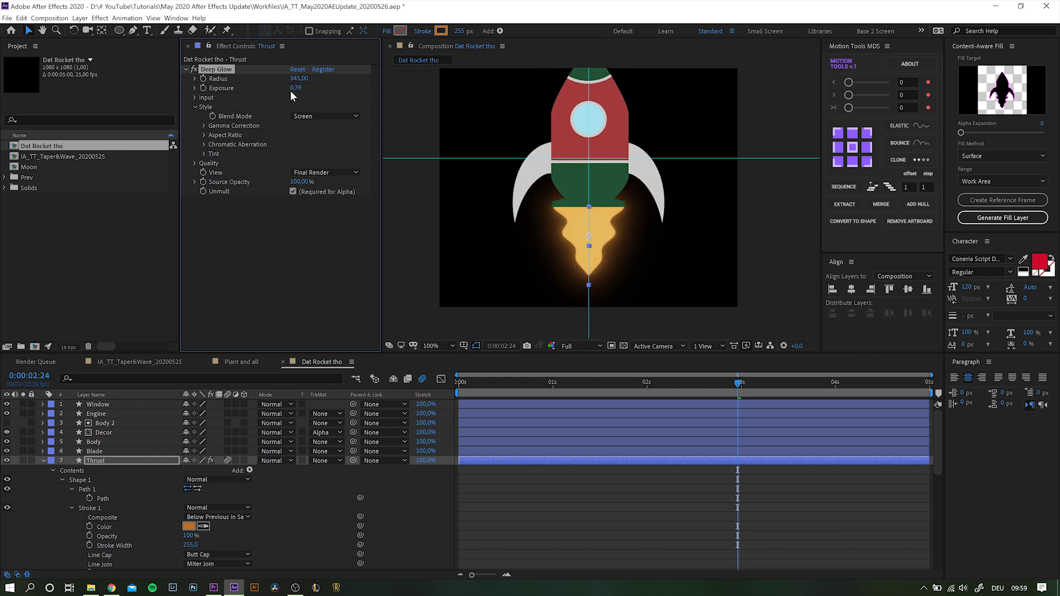
click(195, 97)
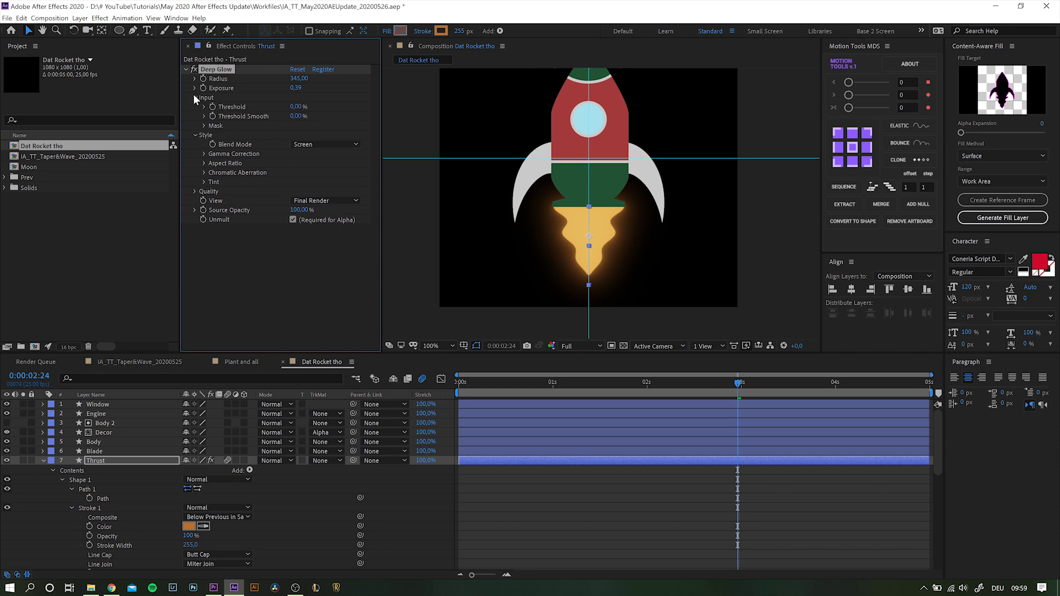
click(202, 162)
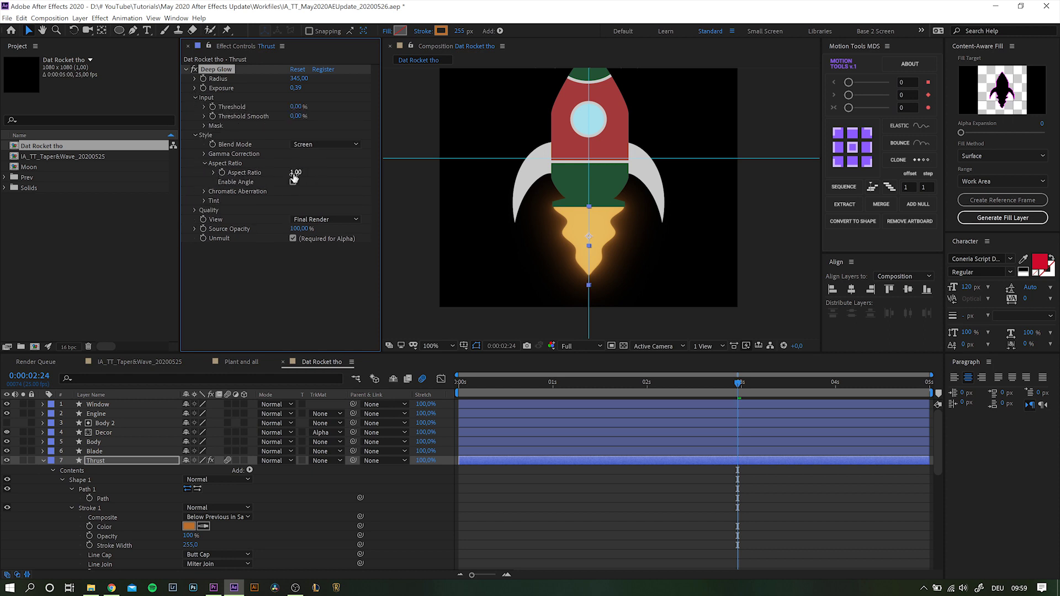
drag(294, 174, 279, 174)
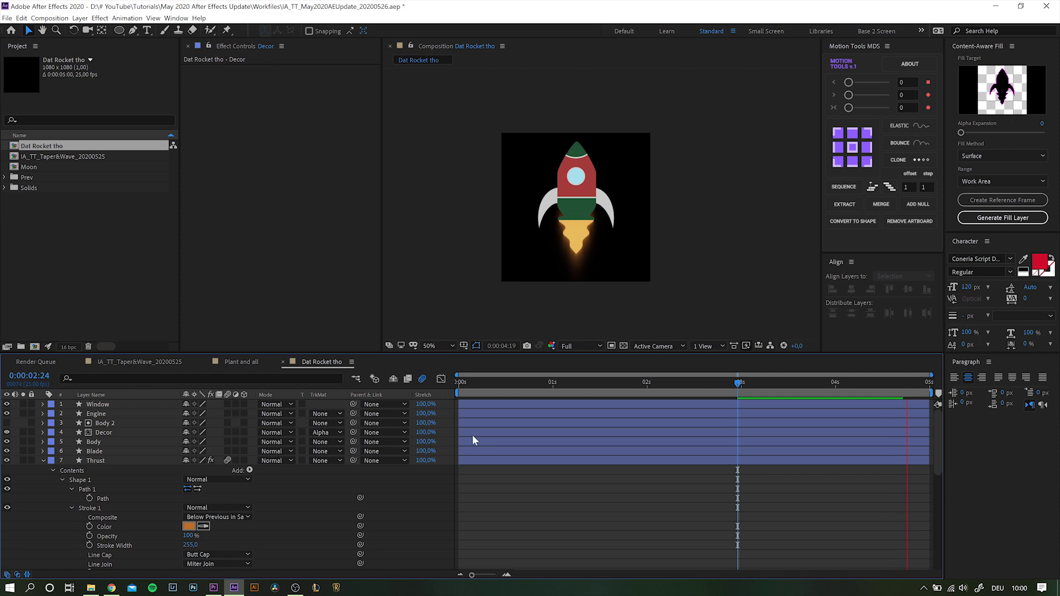
Switch to the IA_TT_Taper&Wave_20200525 moon scene composition.
click(141, 361)
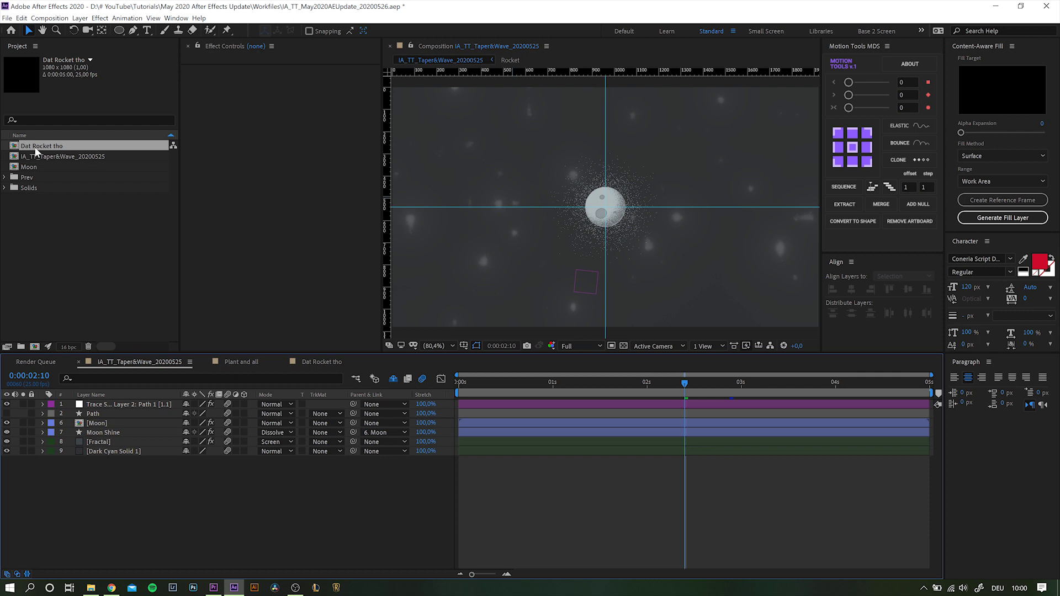
Add the rocket comp to the moon scene and parent it to the orbit trace layer.
drag(36, 151, 103, 422)
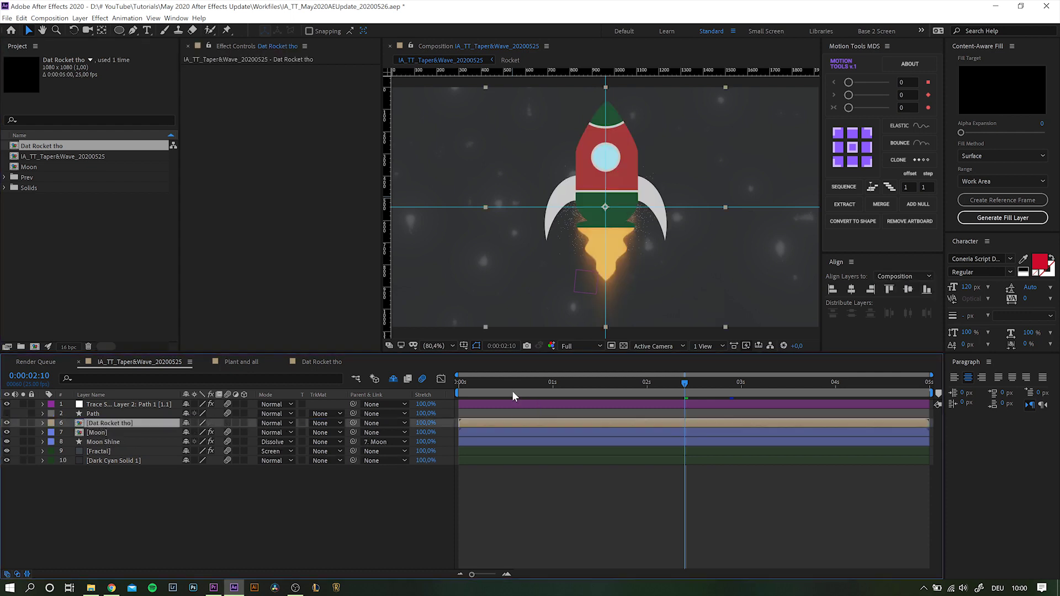
click(513, 406)
drag(585, 385, 765, 386)
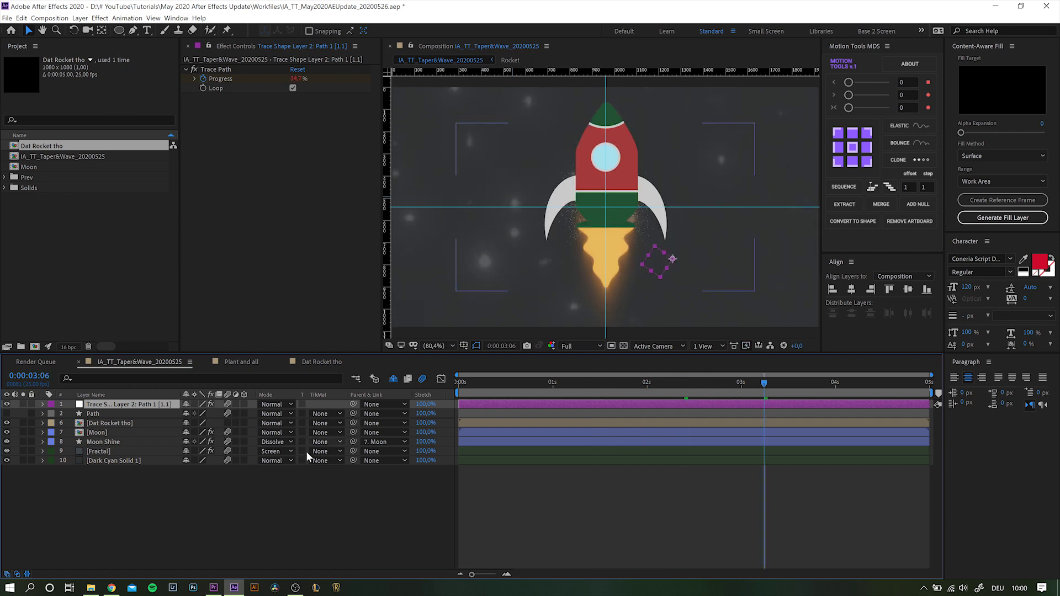
click(110, 424)
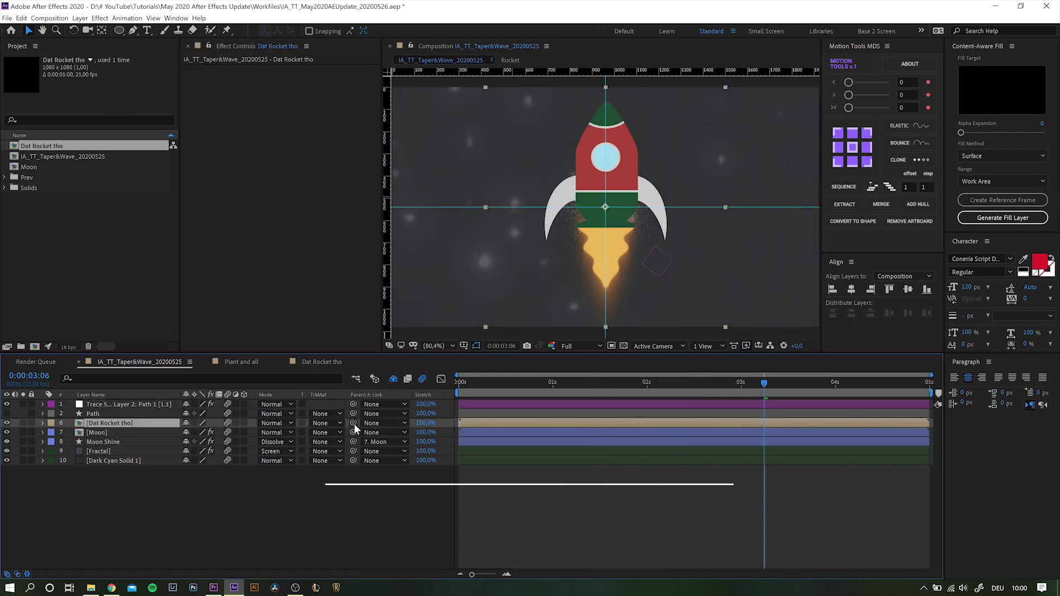
drag(353, 423, 124, 405)
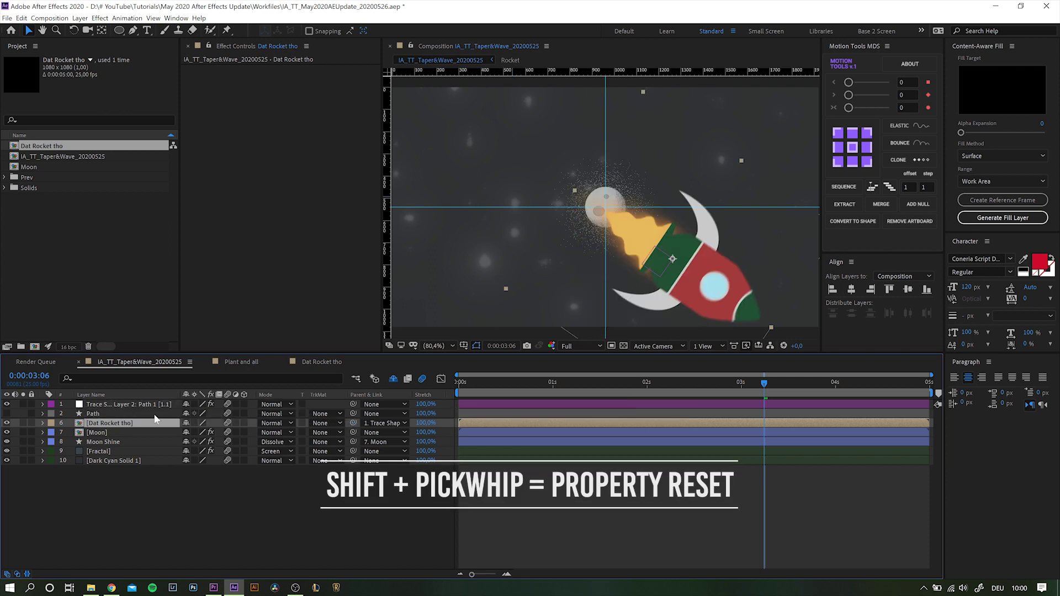
Set the rocket to Rotation −90°, Scale 35% and Anchor Point Y 603, then preview the orbit.
key(r)
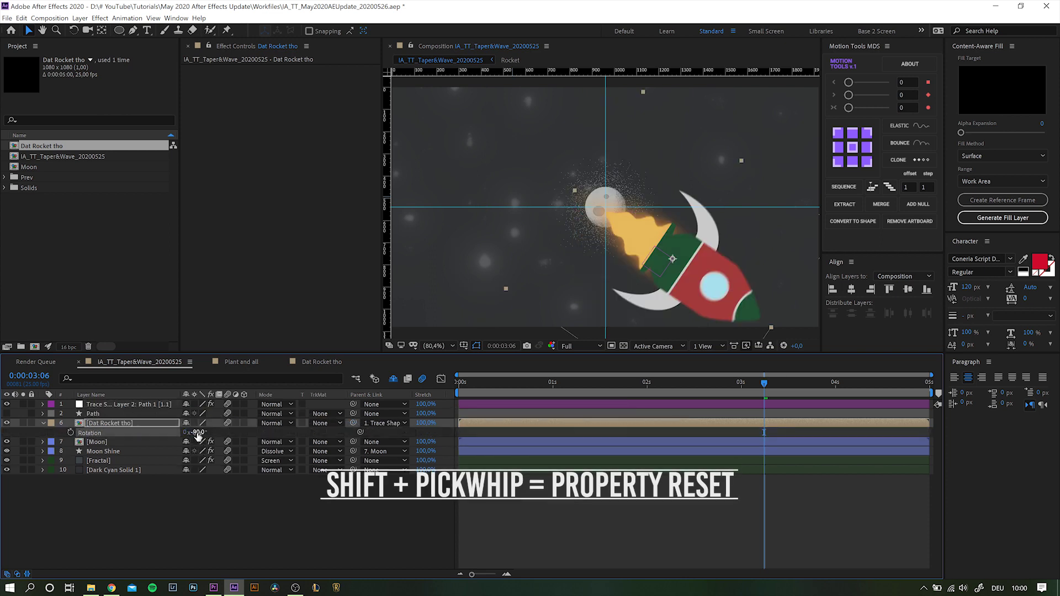
drag(197, 433, 207, 436)
key(a)
key(r)
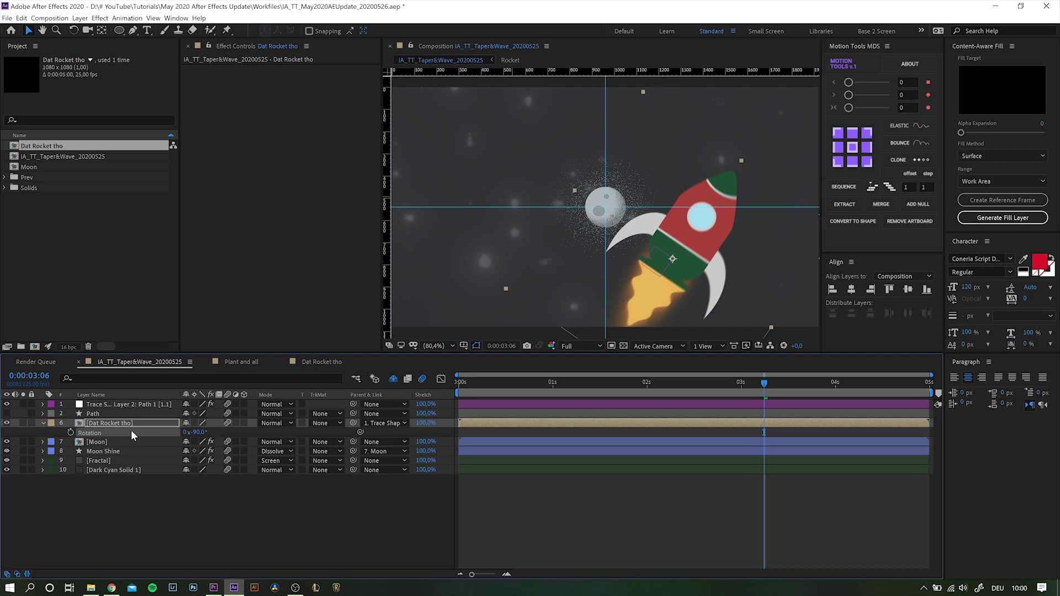
key(s)
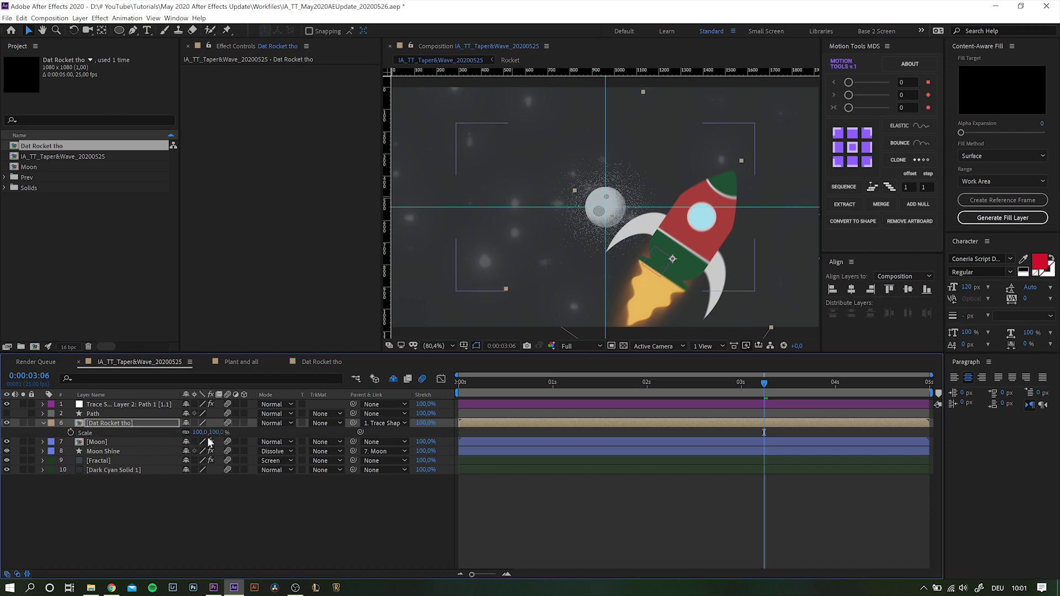
drag(211, 433, 183, 437)
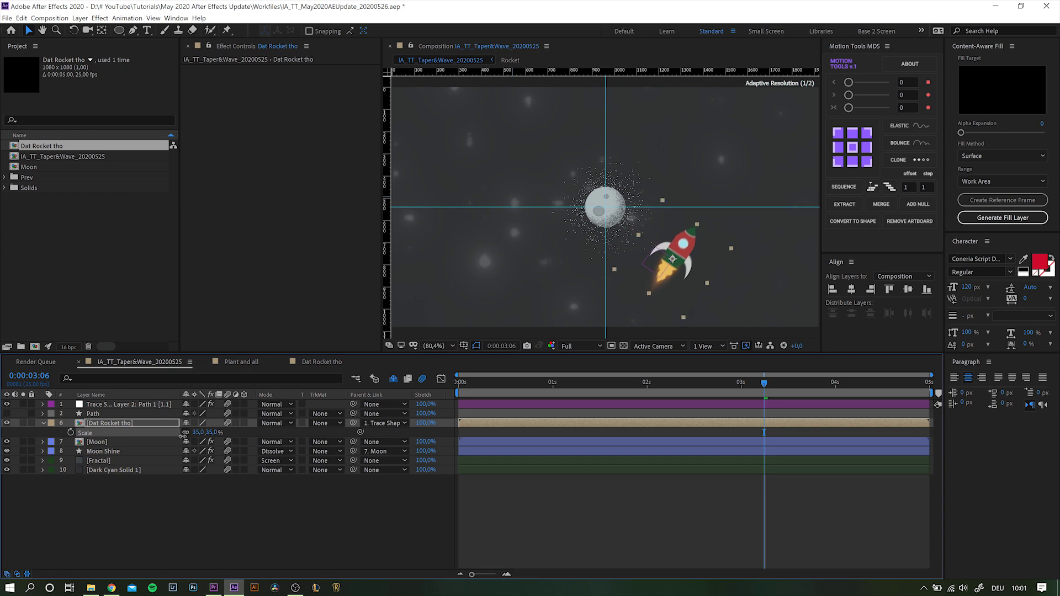
key(a)
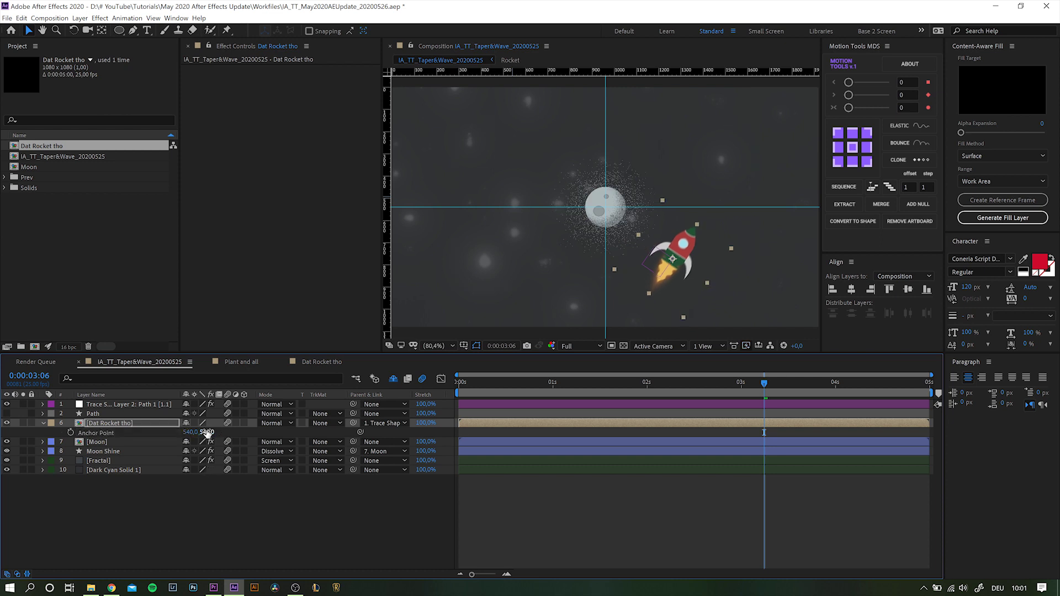
drag(207, 432, 241, 431)
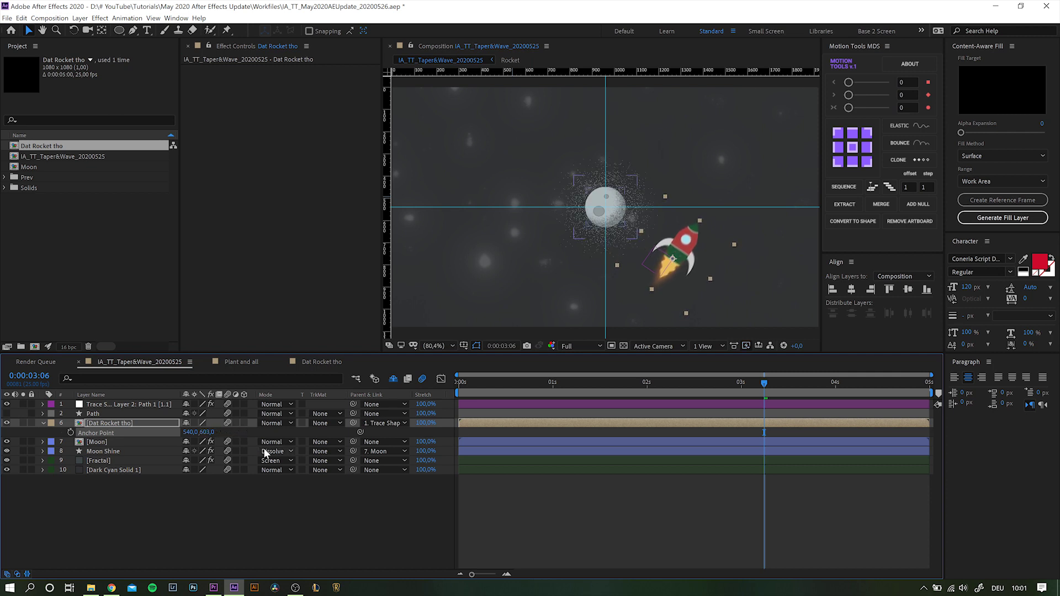
key(space)
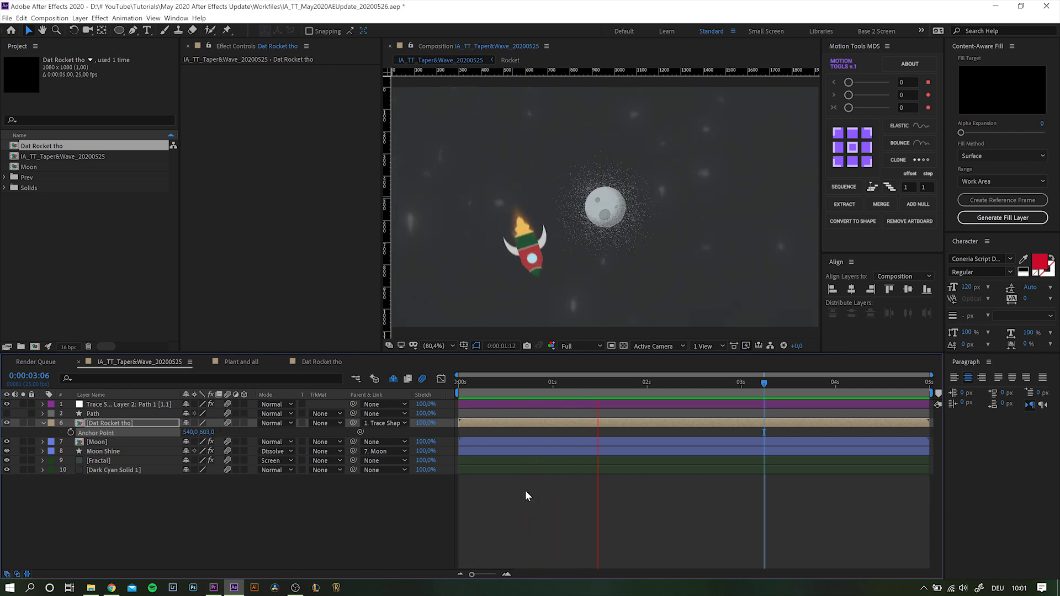